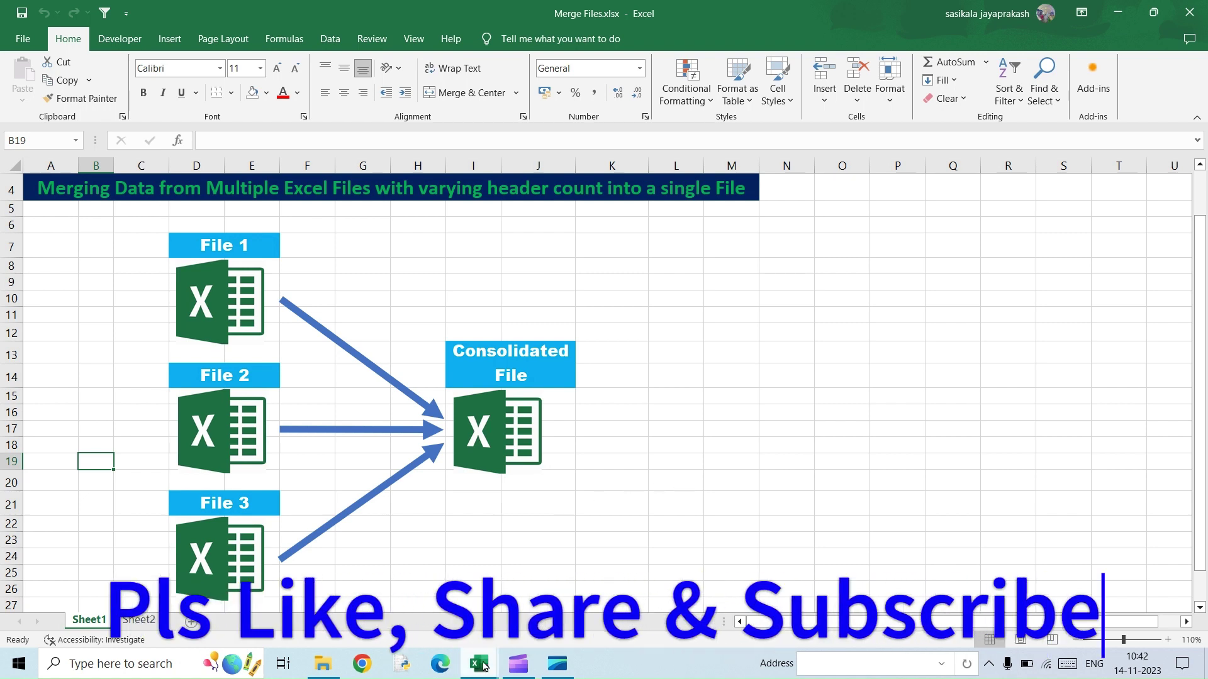
# Bring the File2019.xlsx student list with Name, Location, Degree and Passout columns to the front
pyautogui.moveTo(484, 665)
pyautogui.click(263, 620)
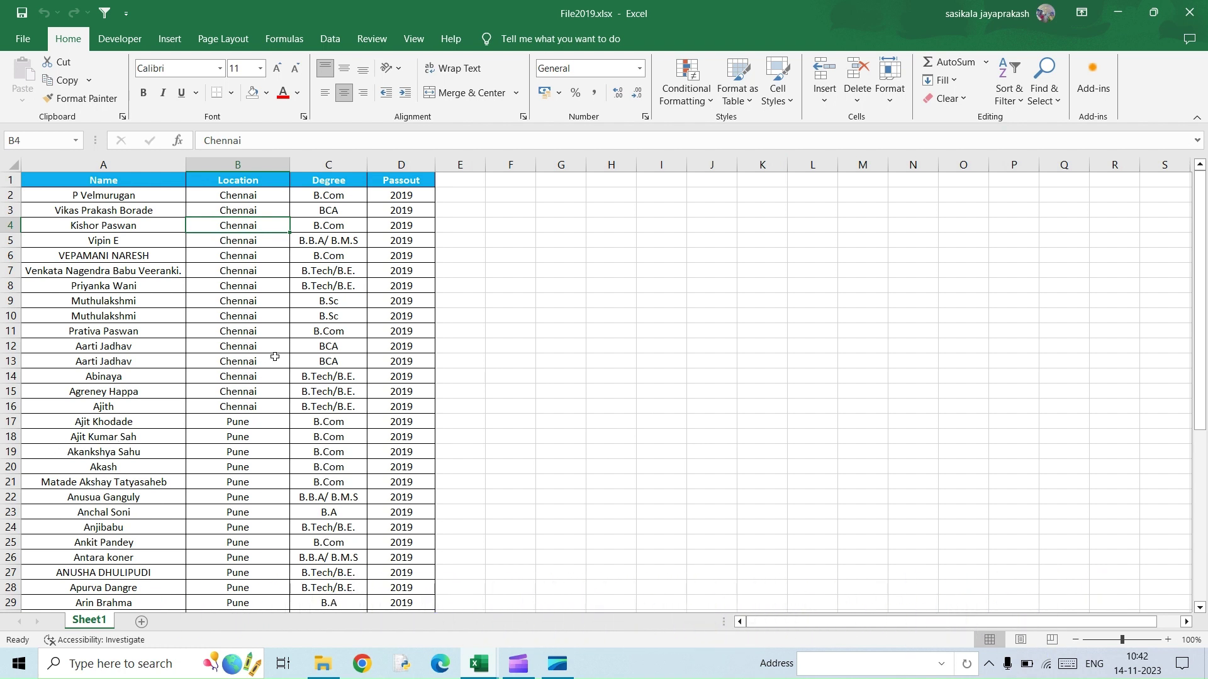
# Inspect File2019's Name, Location, Degree and Passout headers
pyautogui.click(118, 181)
pyautogui.click(248, 176)
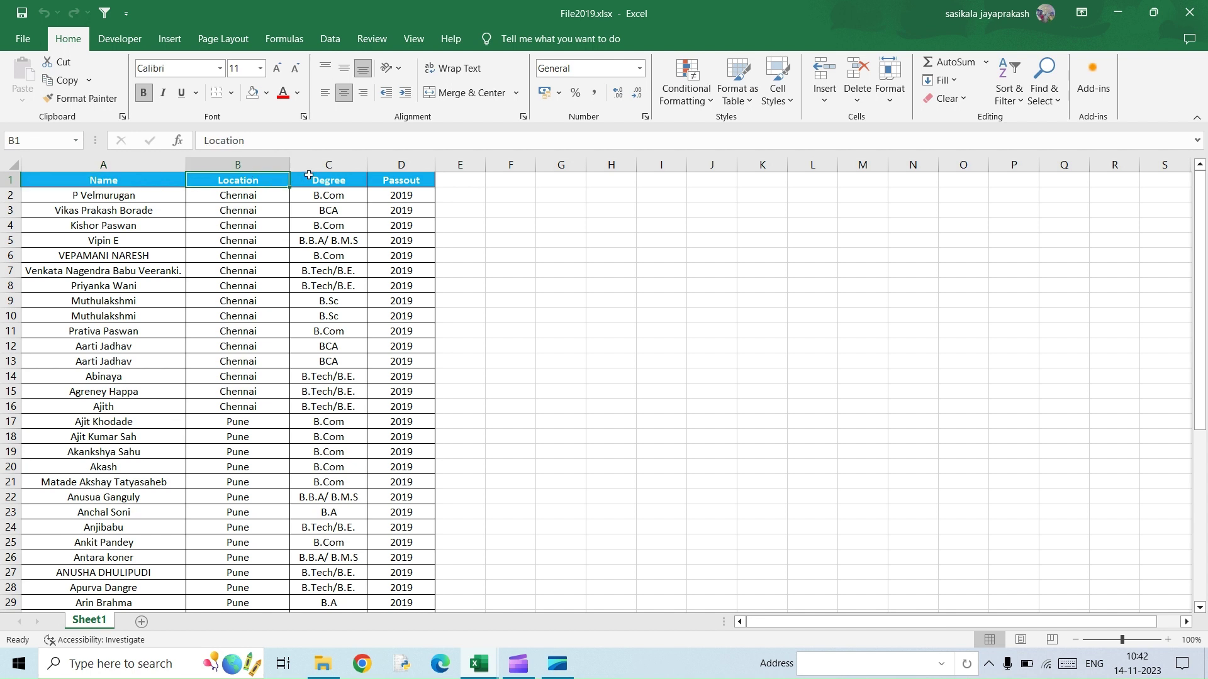
pyautogui.click(309, 175)
pyautogui.click(387, 178)
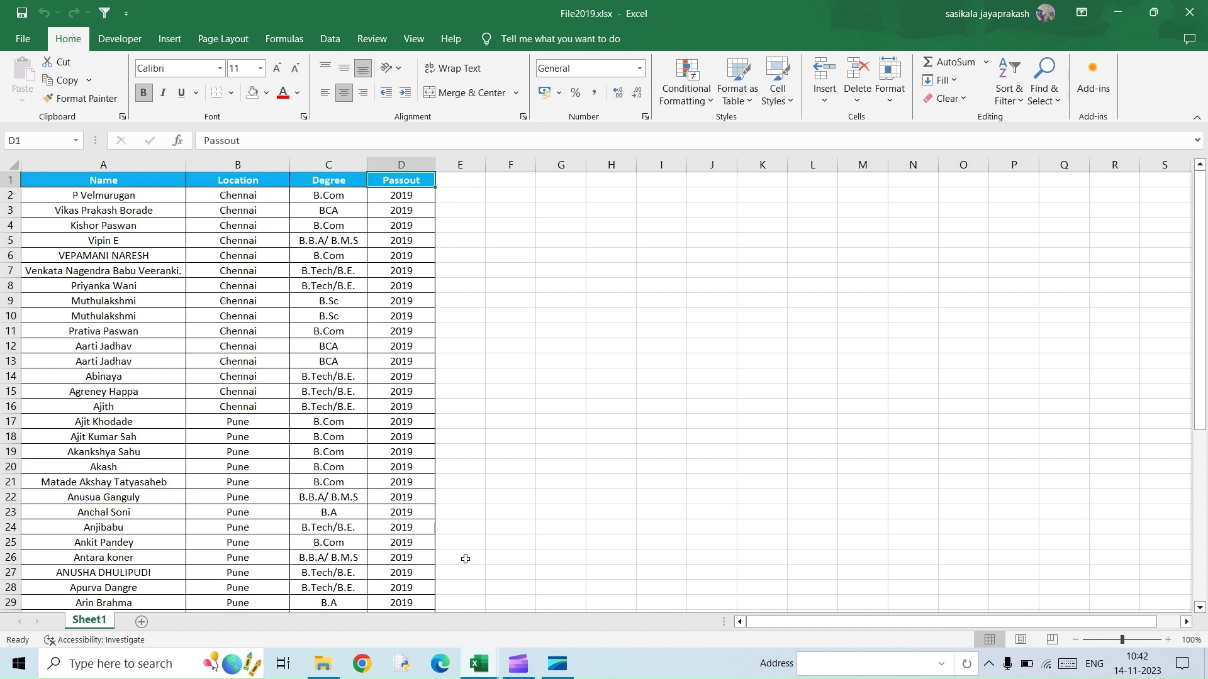
# Check File2020's Email and Passout columns, then save the File2021 workbook
pyautogui.moveTo(477, 664)
pyautogui.click(409, 616)
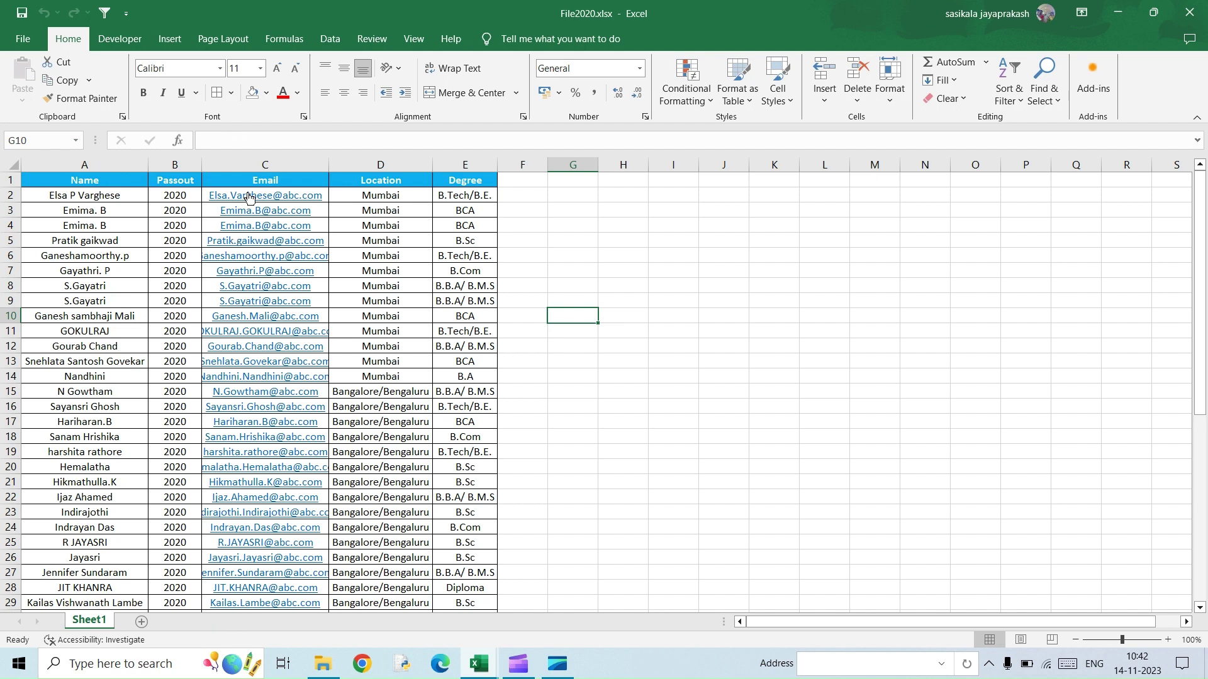
pyautogui.click(265, 163)
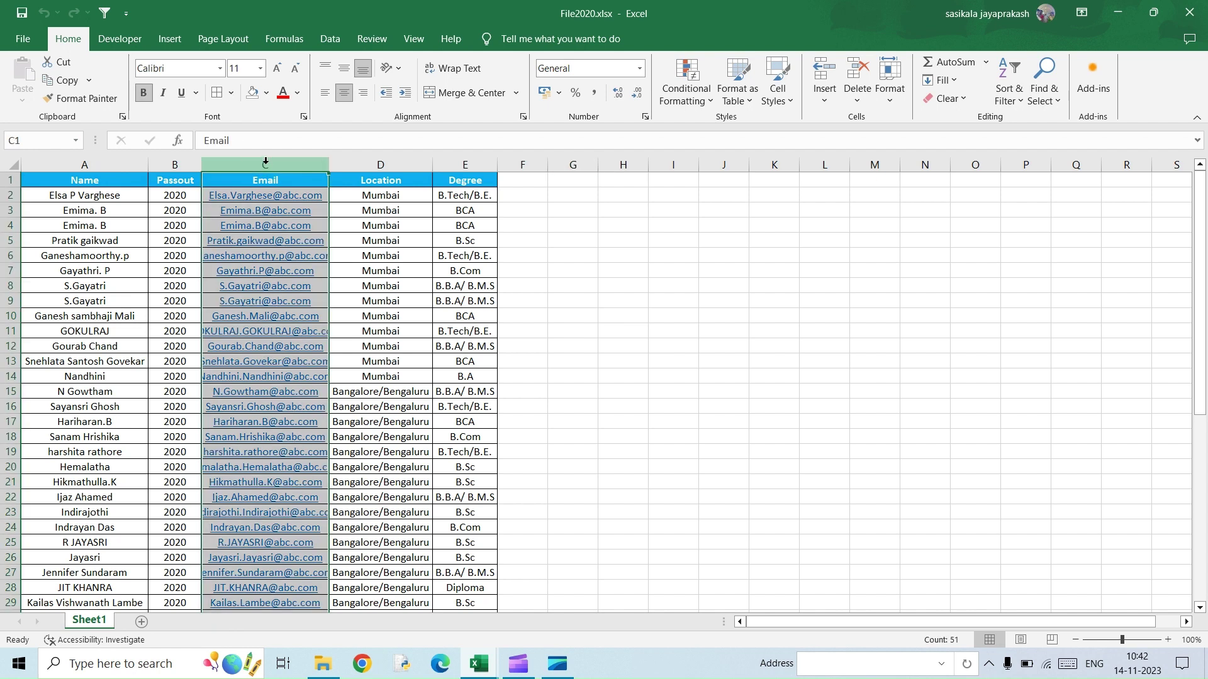
pyautogui.click(175, 163)
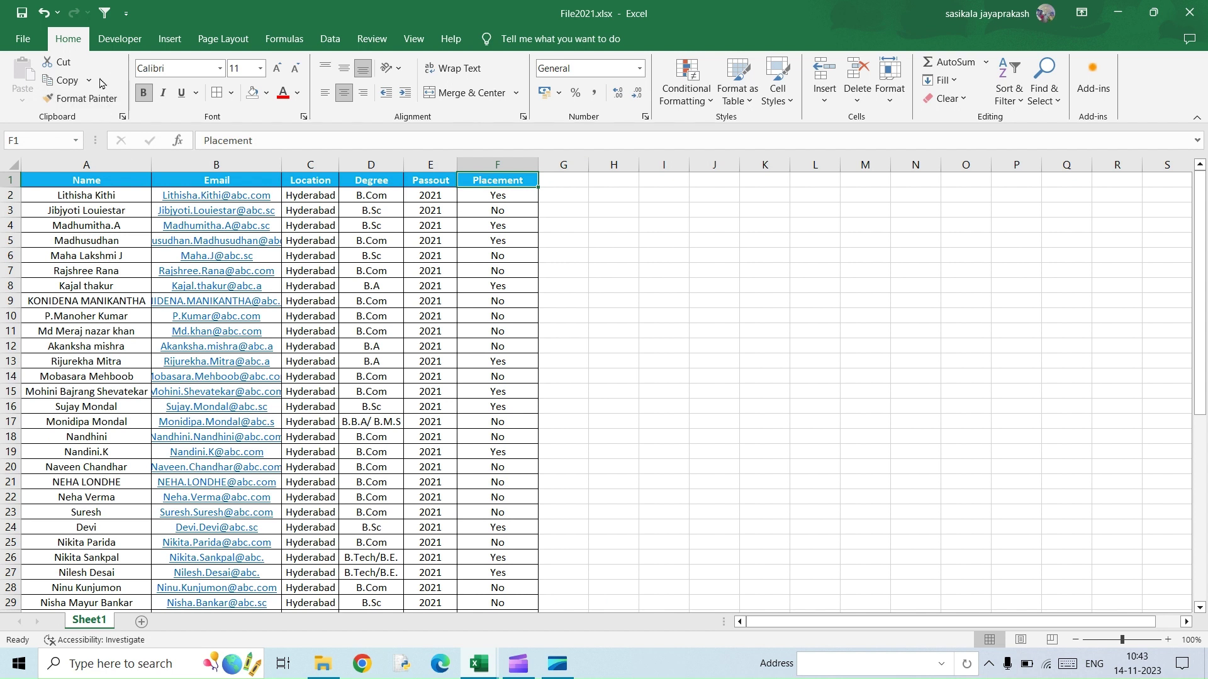
pyautogui.click(21, 12)
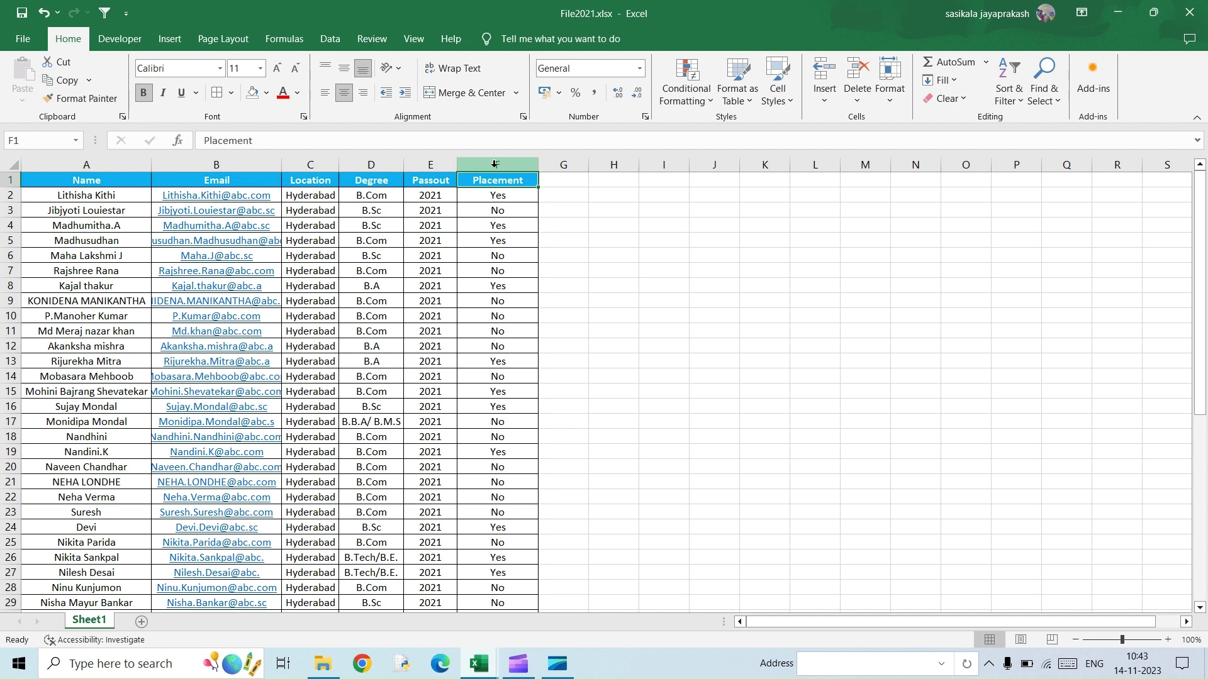
# Open Helper.xlsx from the Merge folder, then return to the student list workbook
pyautogui.click(479, 663)
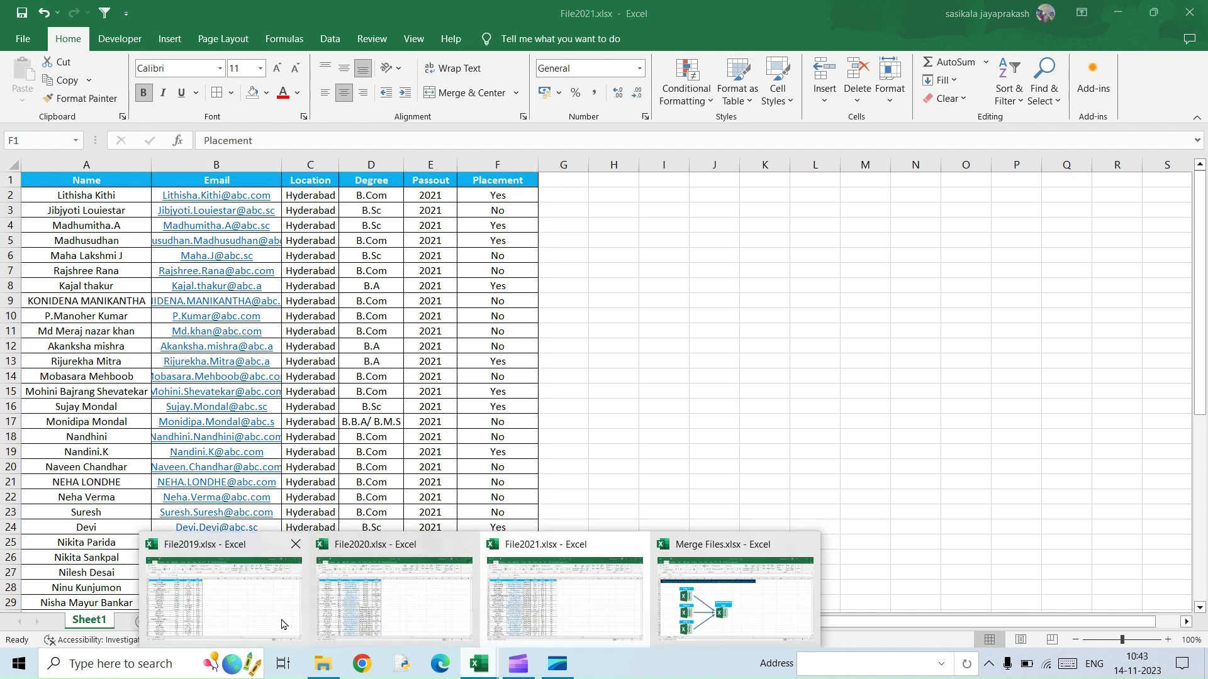
pyautogui.click(322, 664)
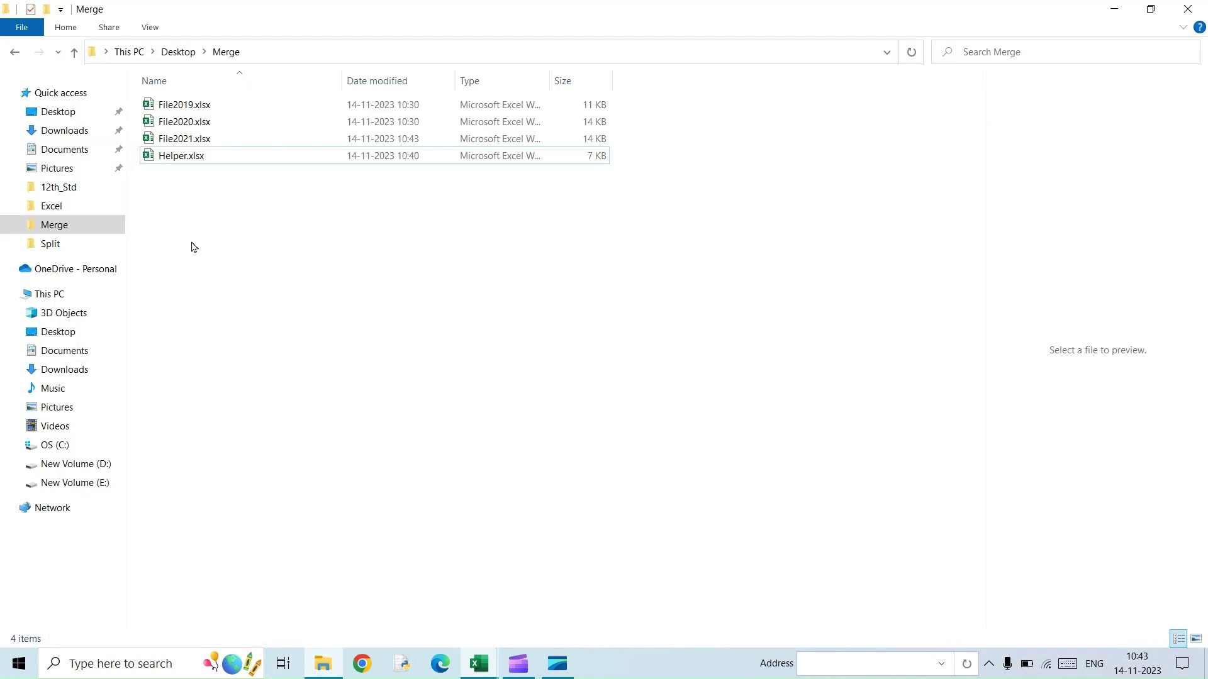
pyautogui.click(174, 161)
pyautogui.hotkey('alt', 'Tab')
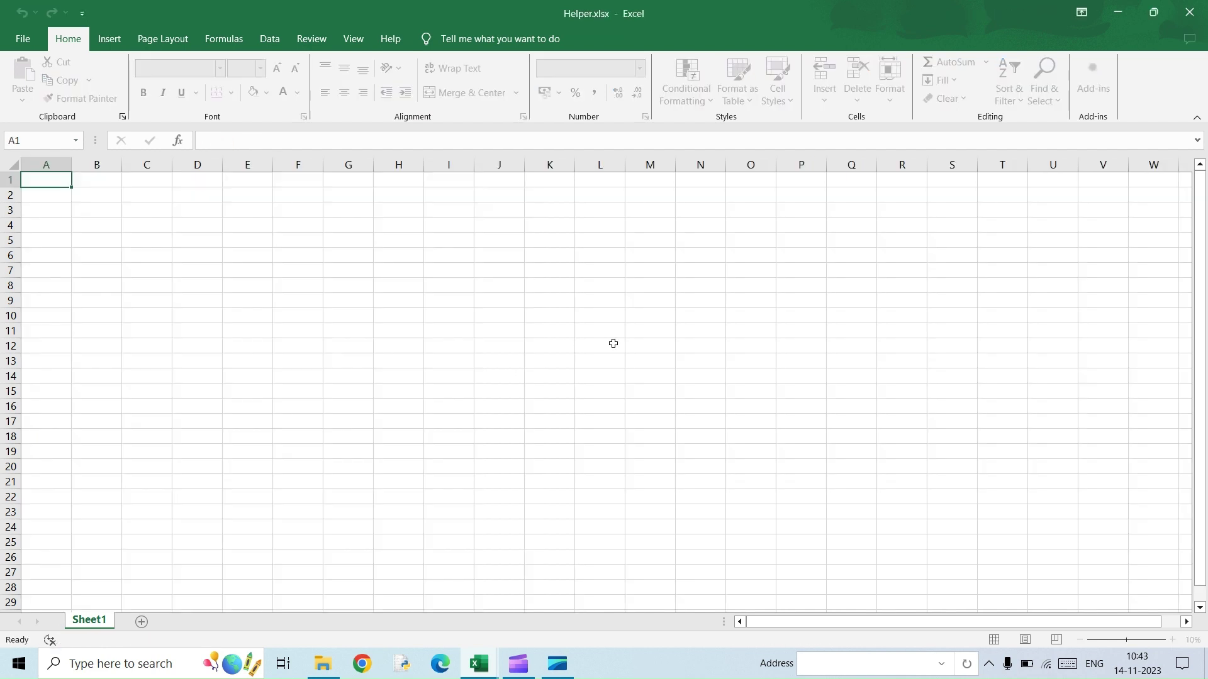
pyautogui.hotkey('alt', 'Tab')
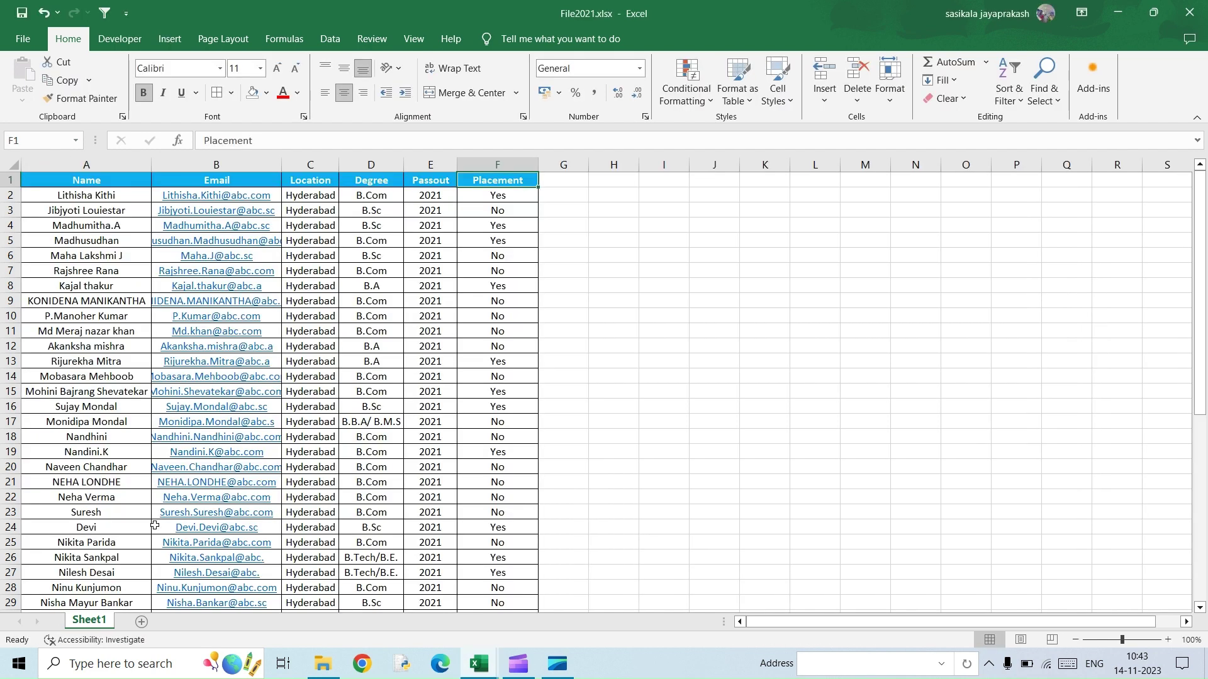
# Copy File2019's four headers and paste them transposed into Helper's column A from A1
pyautogui.moveTo(478, 664)
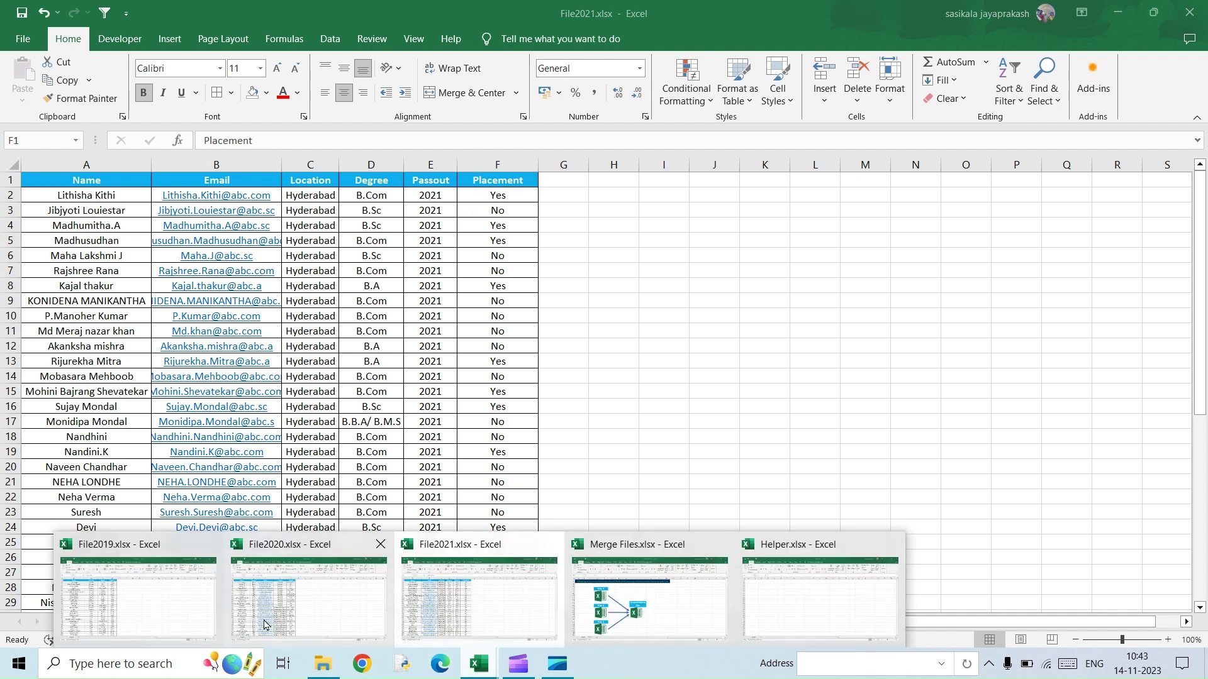
pyautogui.click(138, 598)
pyautogui.moveTo(70, 180); pyautogui.dragTo(394, 181)
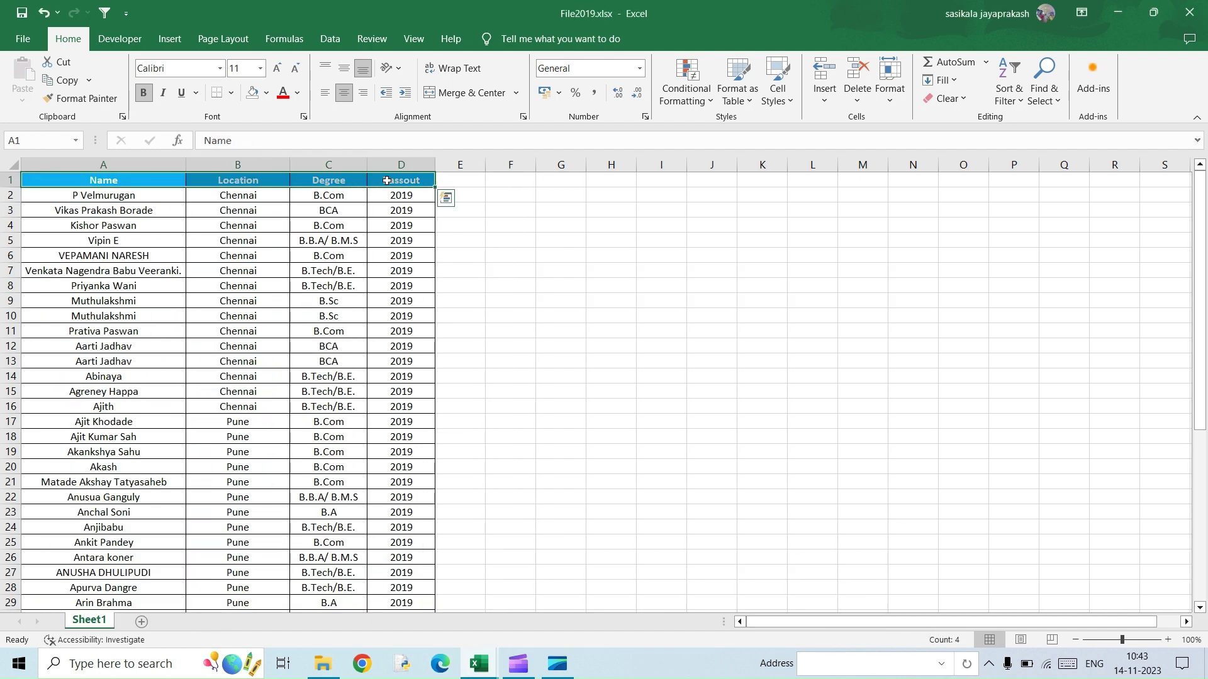
pyautogui.rightClick(389, 182)
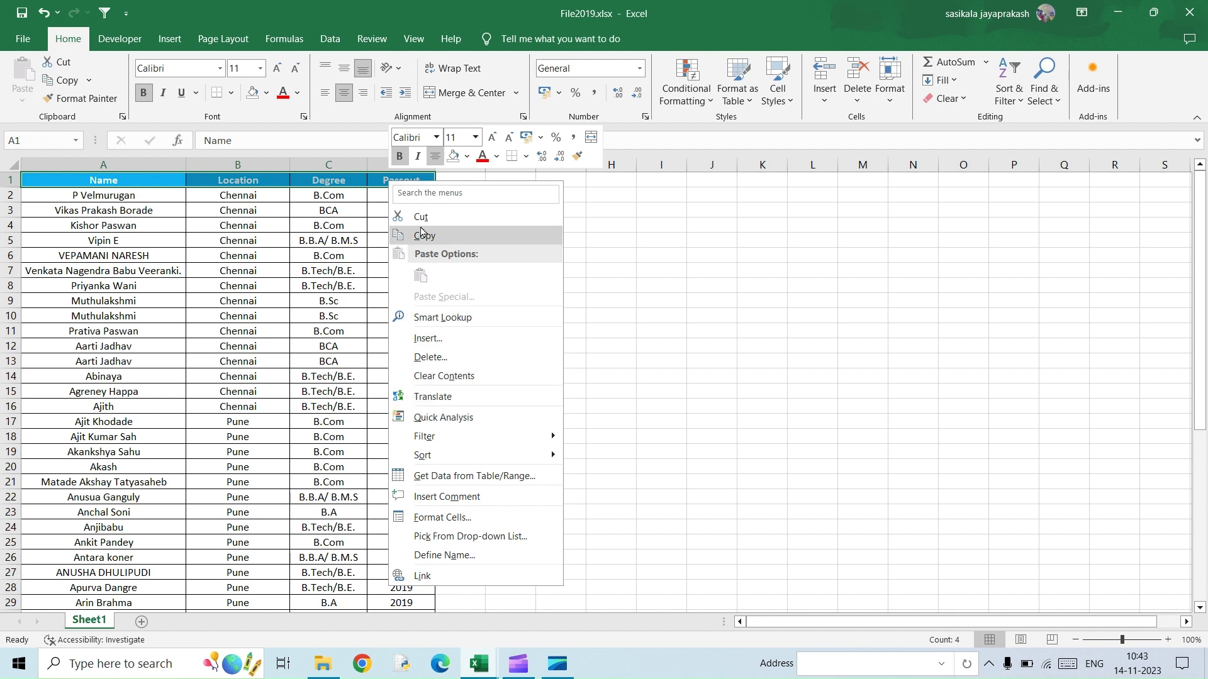
pyautogui.click(423, 236)
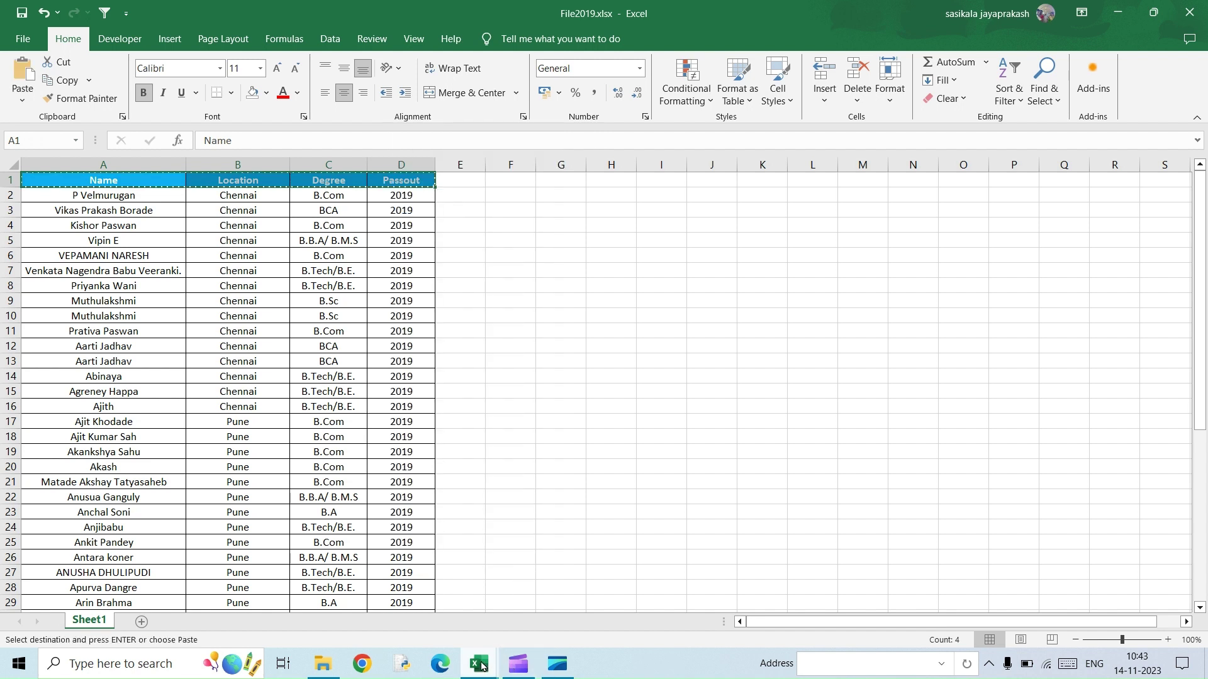
pyautogui.moveTo(479, 663)
pyautogui.click(773, 621)
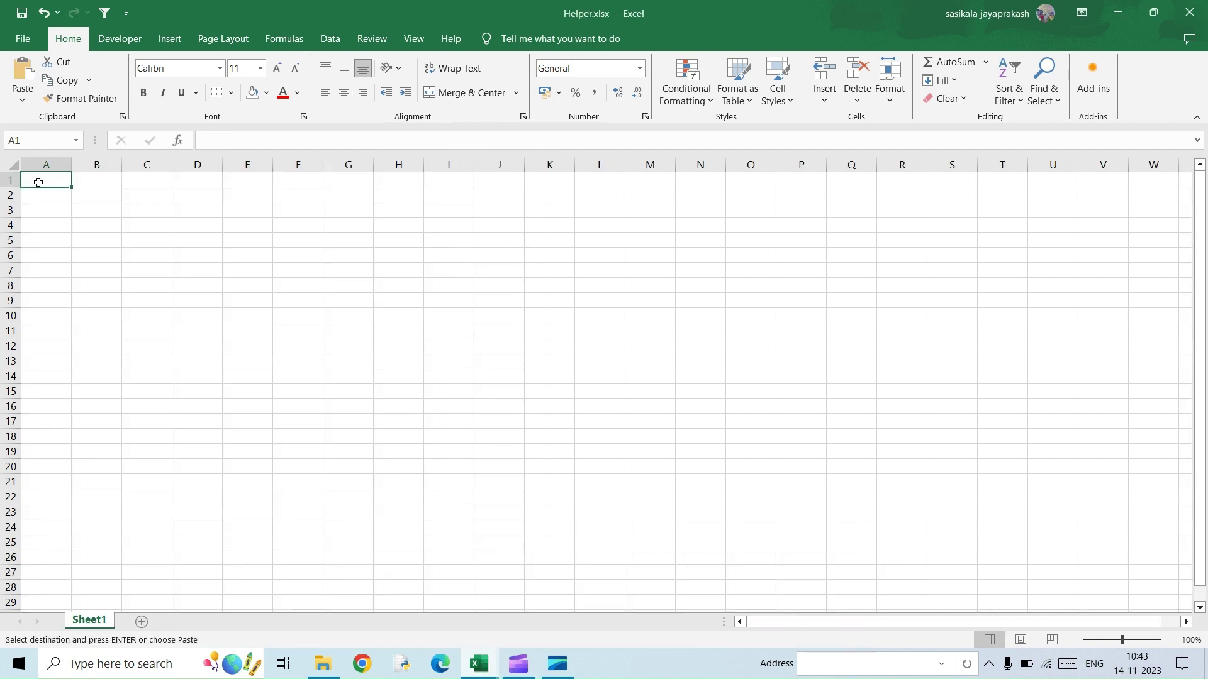
pyautogui.rightClick(39, 182)
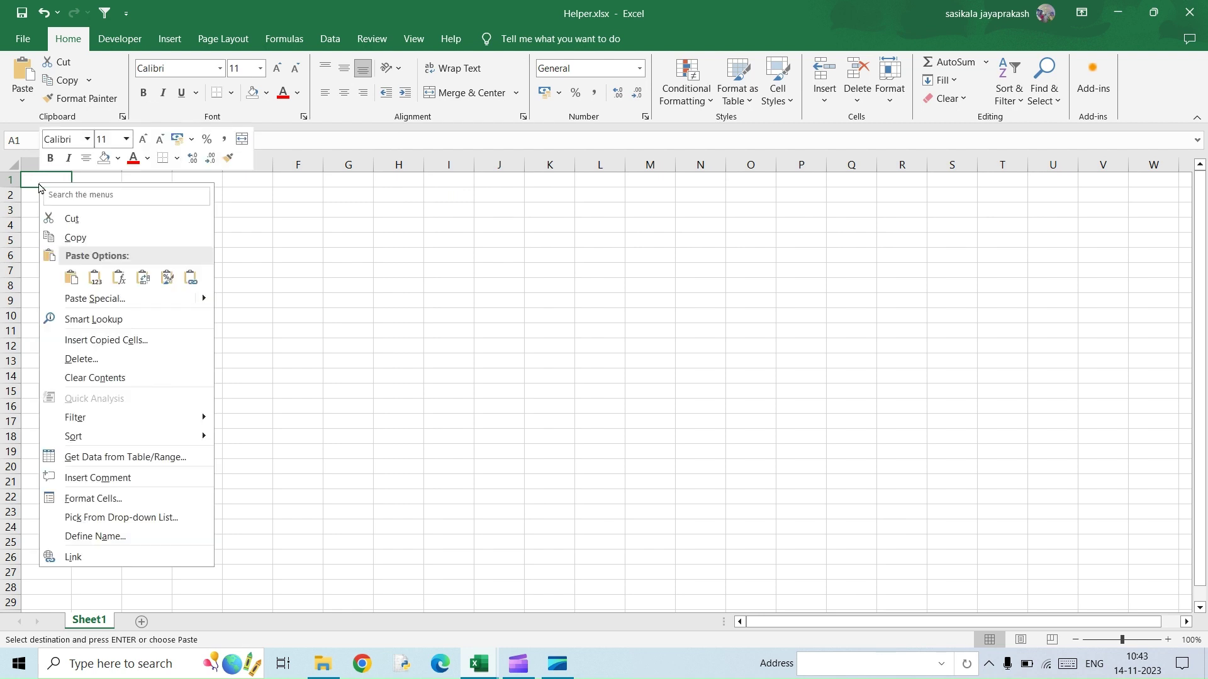
pyautogui.click(143, 280)
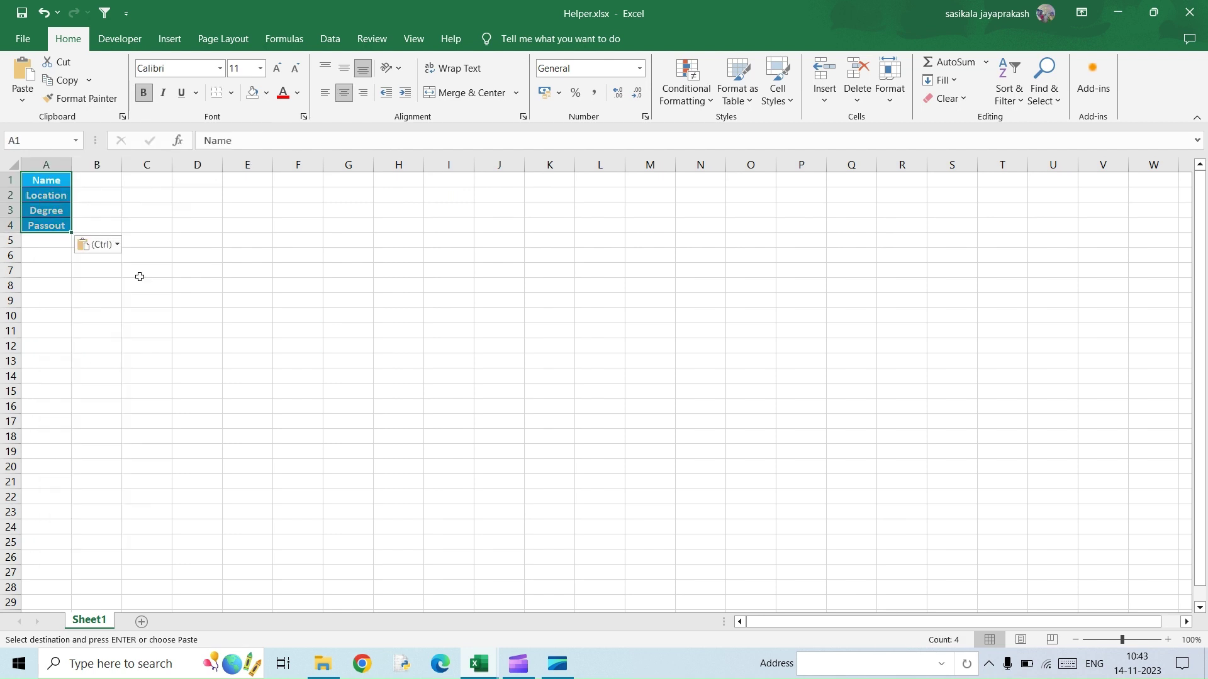
pyautogui.click(48, 245)
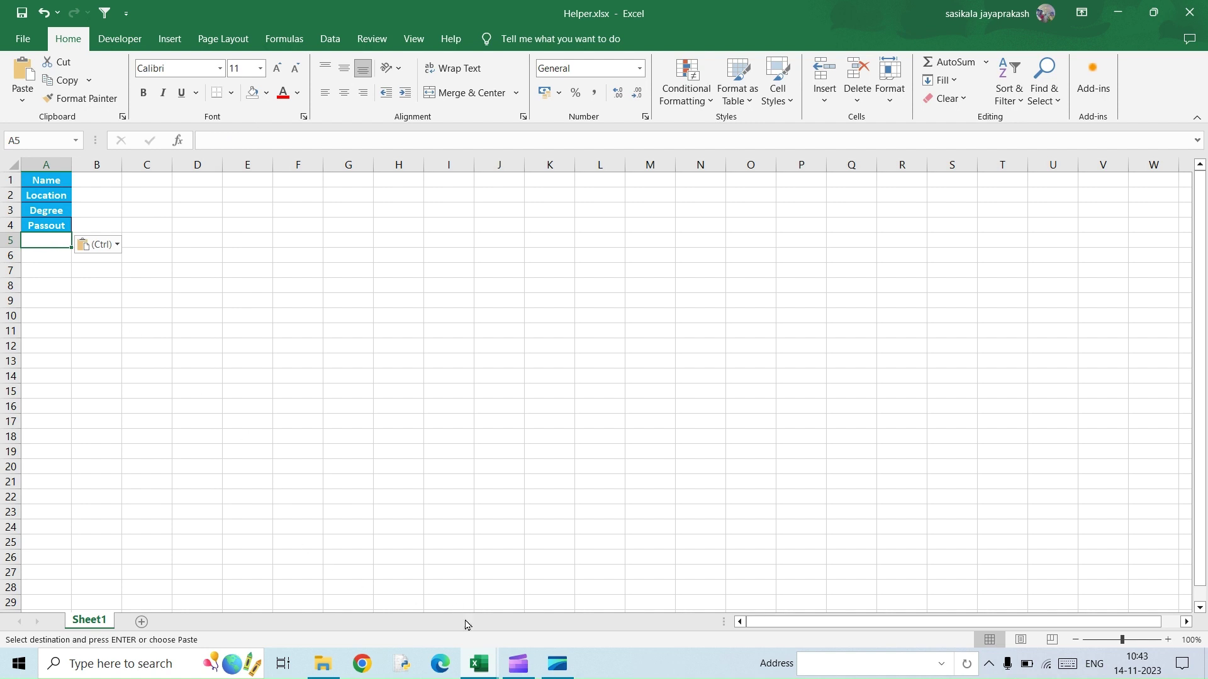
# Copy File2020's header row and paste it transposed into Helper A5:A9
pyautogui.moveTo(473, 666)
pyautogui.click(358, 598)
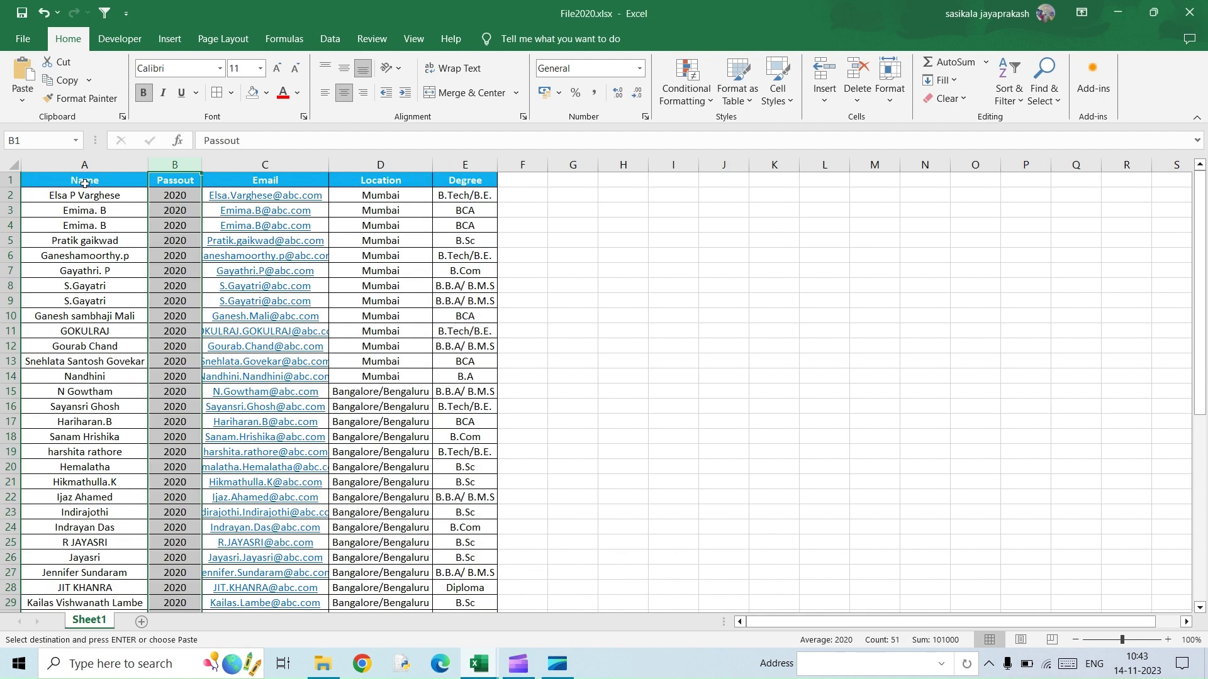
pyautogui.moveTo(85, 183); pyautogui.dragTo(479, 182)
pyautogui.rightClick(475, 182)
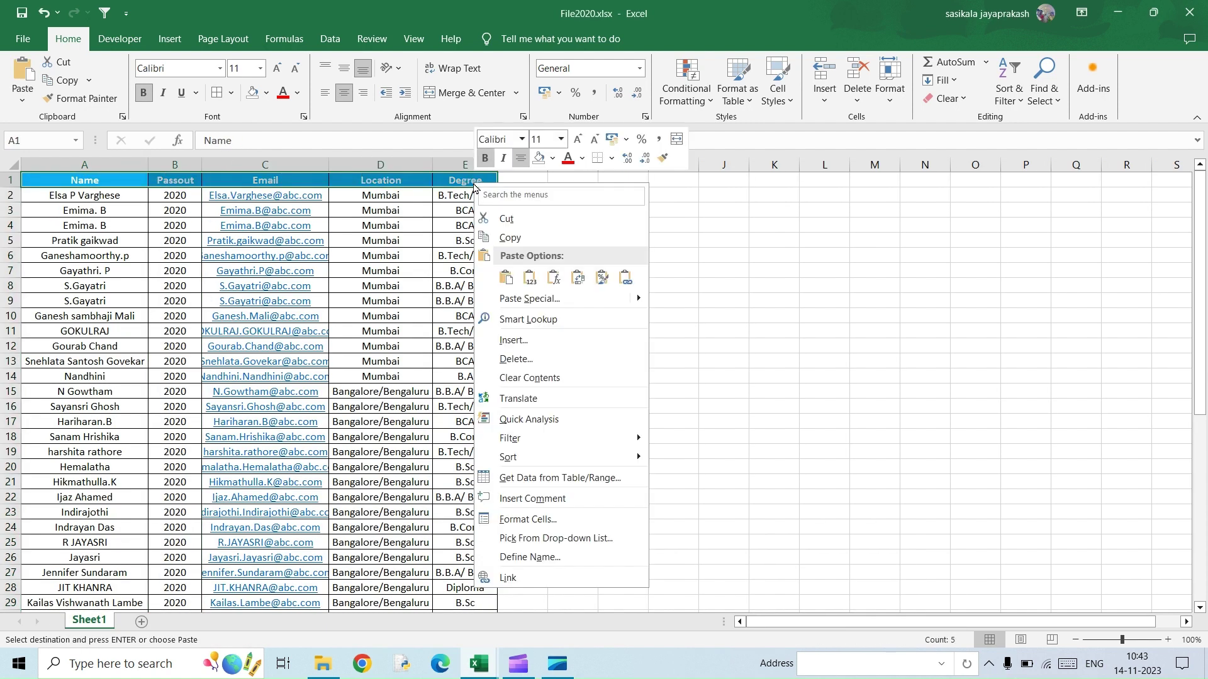
pyautogui.click(510, 237)
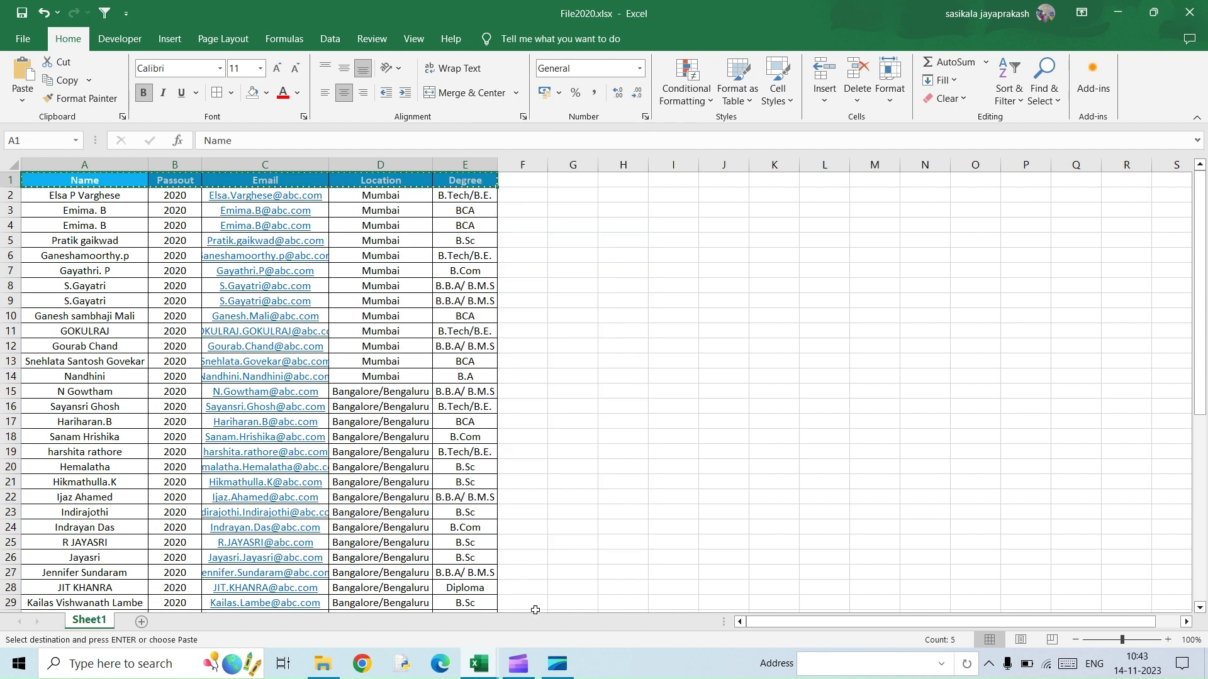
pyautogui.moveTo(479, 664)
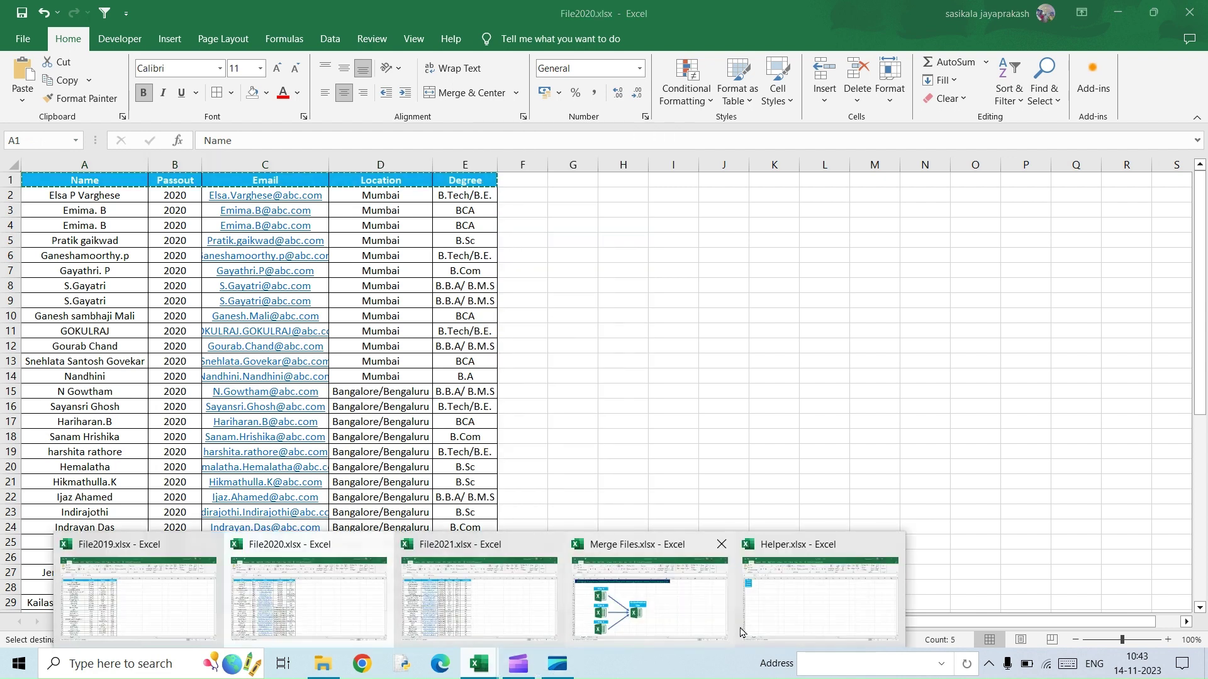
pyautogui.click(782, 609)
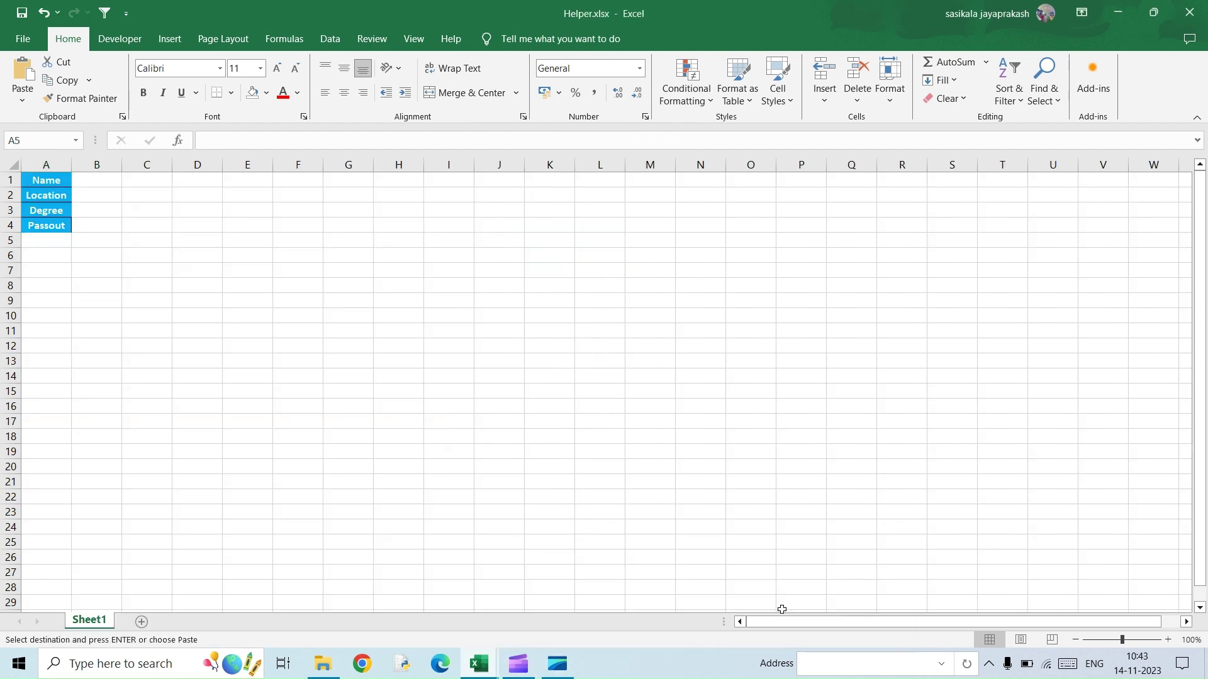
pyautogui.rightClick(50, 243)
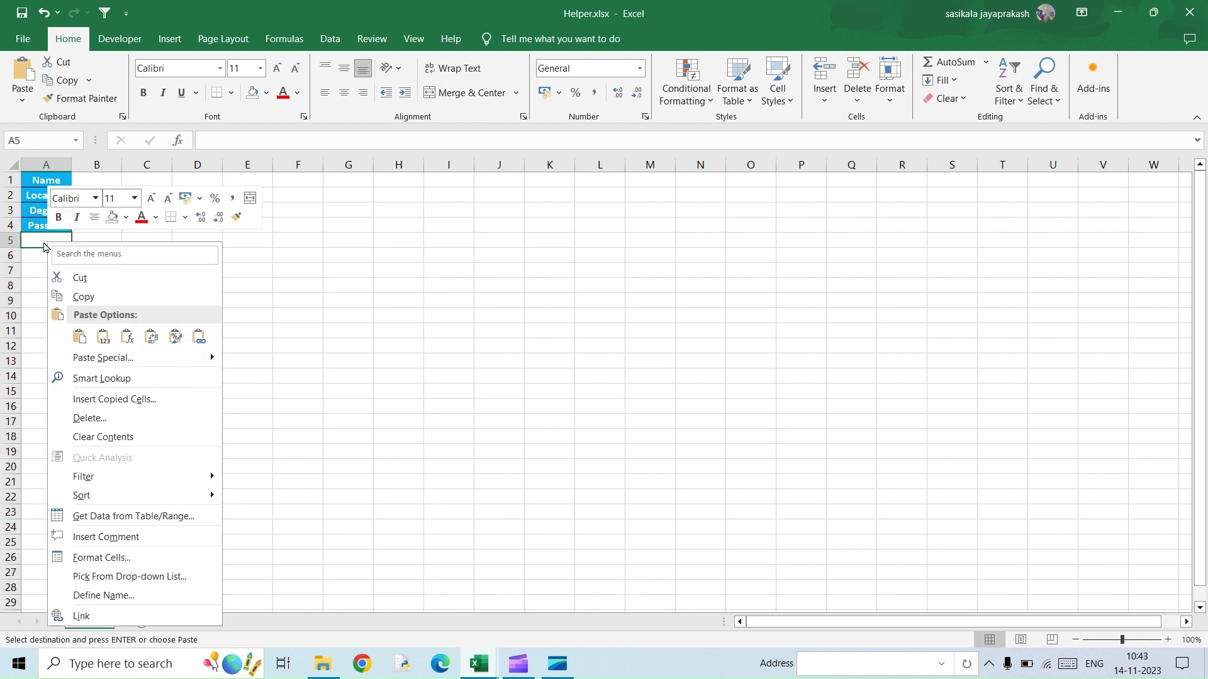
pyautogui.click(151, 337)
pyautogui.click(49, 328)
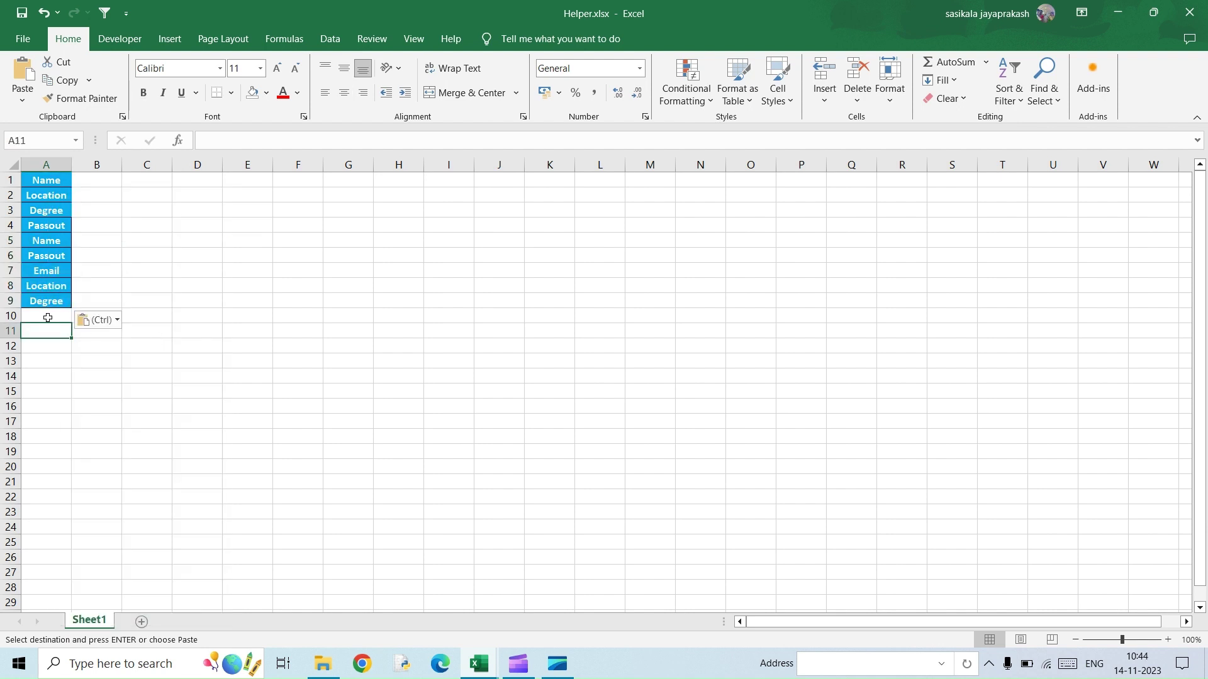
# Copy File2021's headers, Name to Placement, and paste them transposed into Helper from A10
pyautogui.click(48, 318)
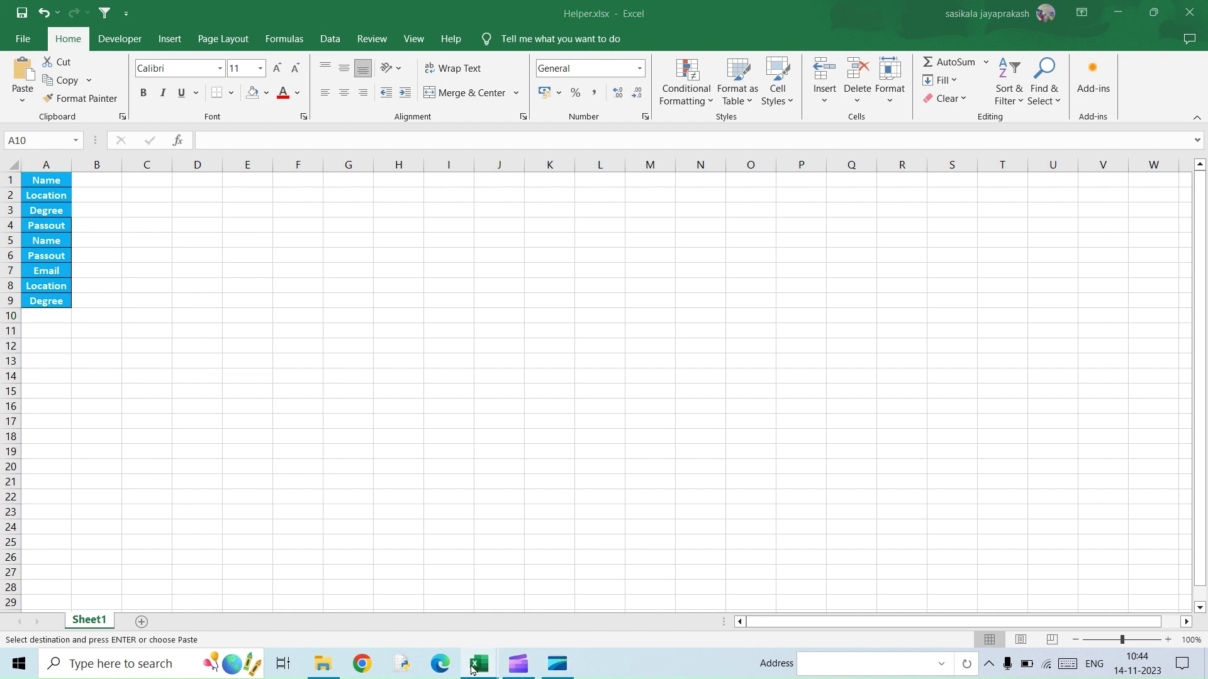
pyautogui.moveTo(473, 668)
pyautogui.click(497, 605)
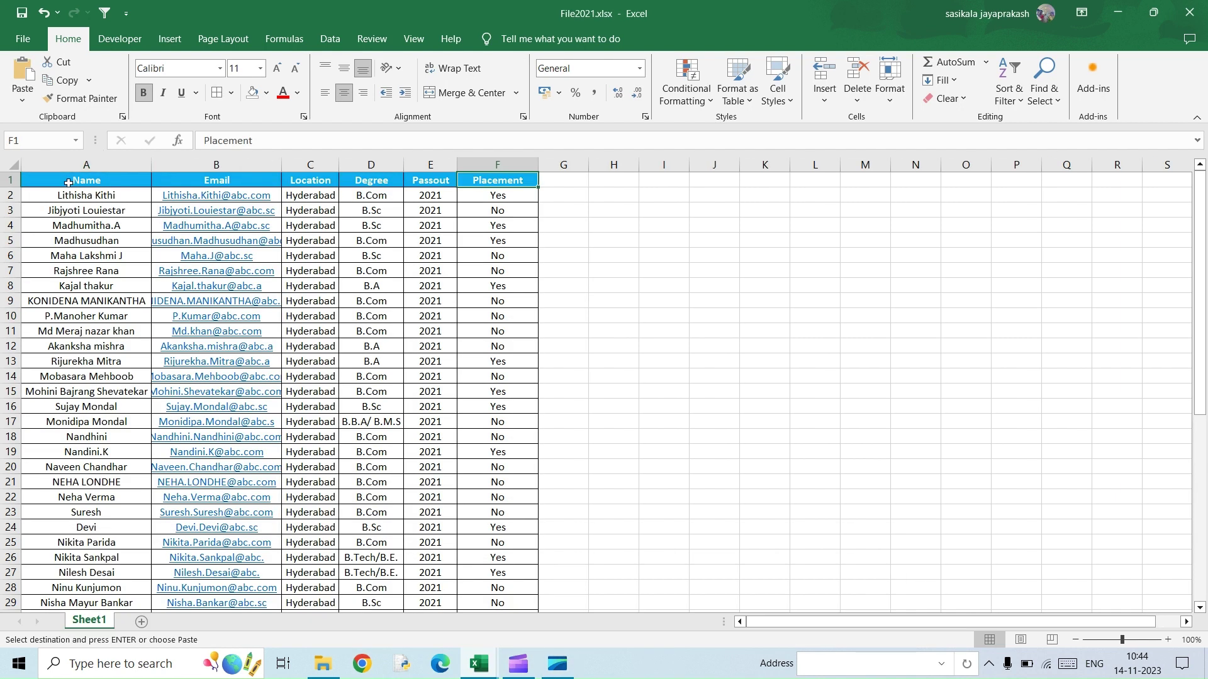
pyautogui.moveTo(68, 182); pyautogui.dragTo(485, 181)
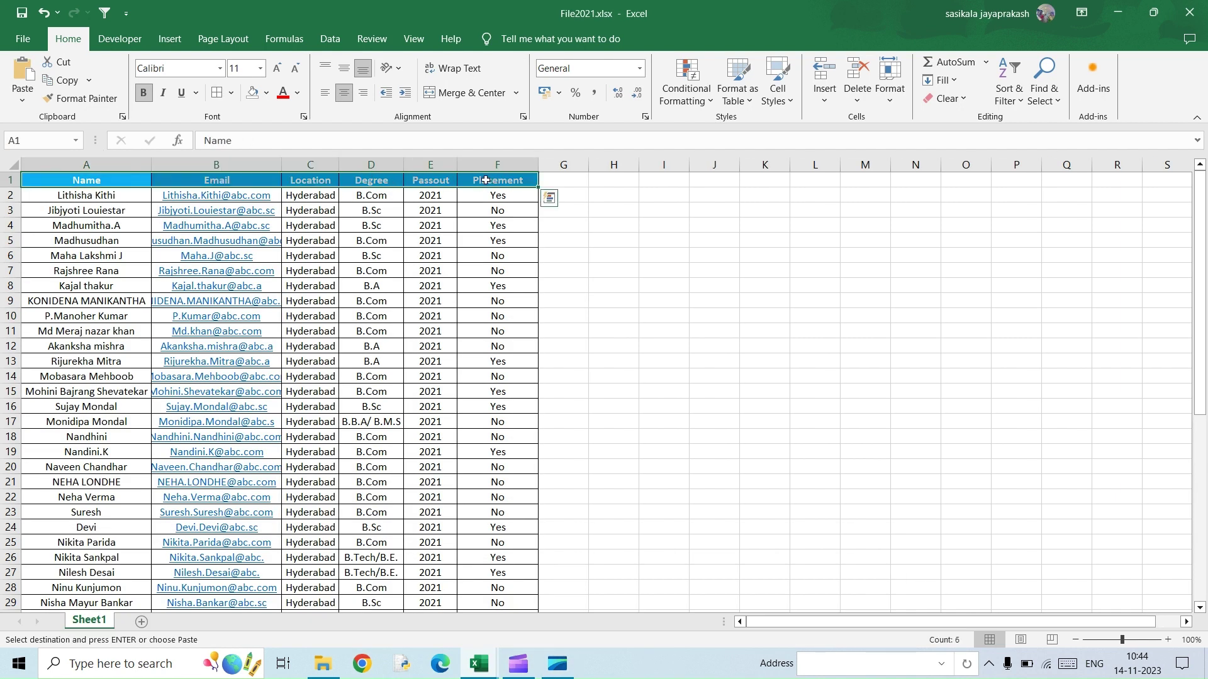
pyautogui.hotkey('ctrl', 'c')
pyautogui.moveTo(479, 665)
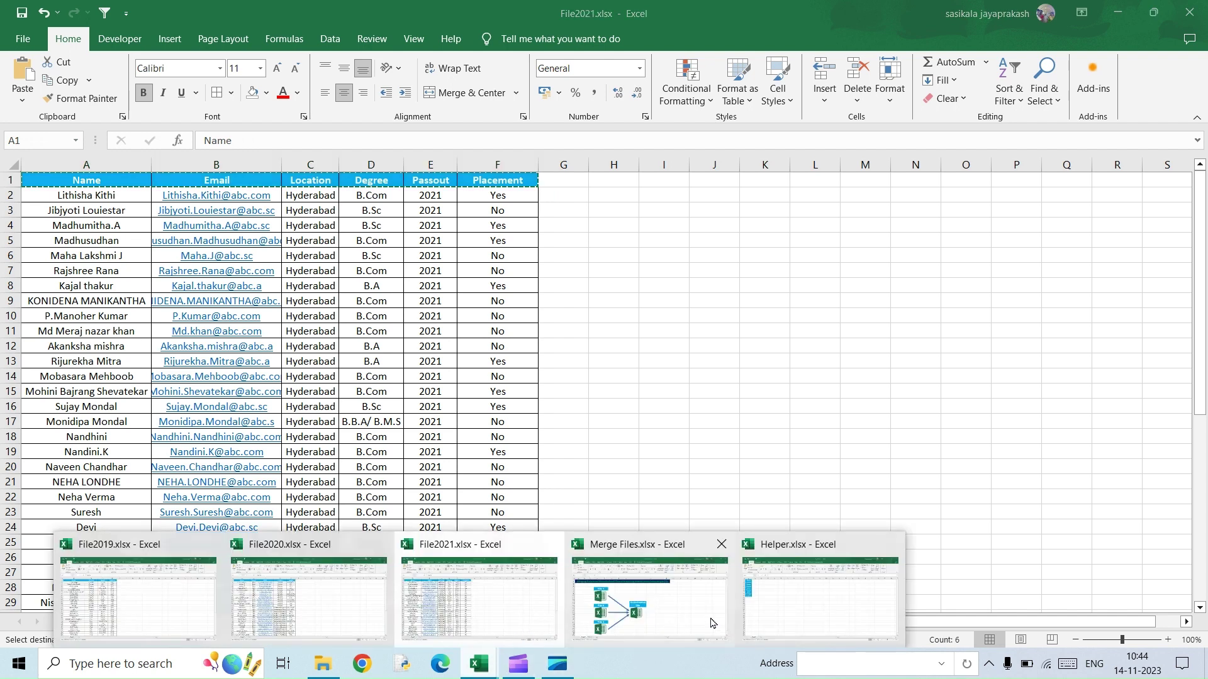
pyautogui.click(775, 629)
pyautogui.rightClick(50, 317)
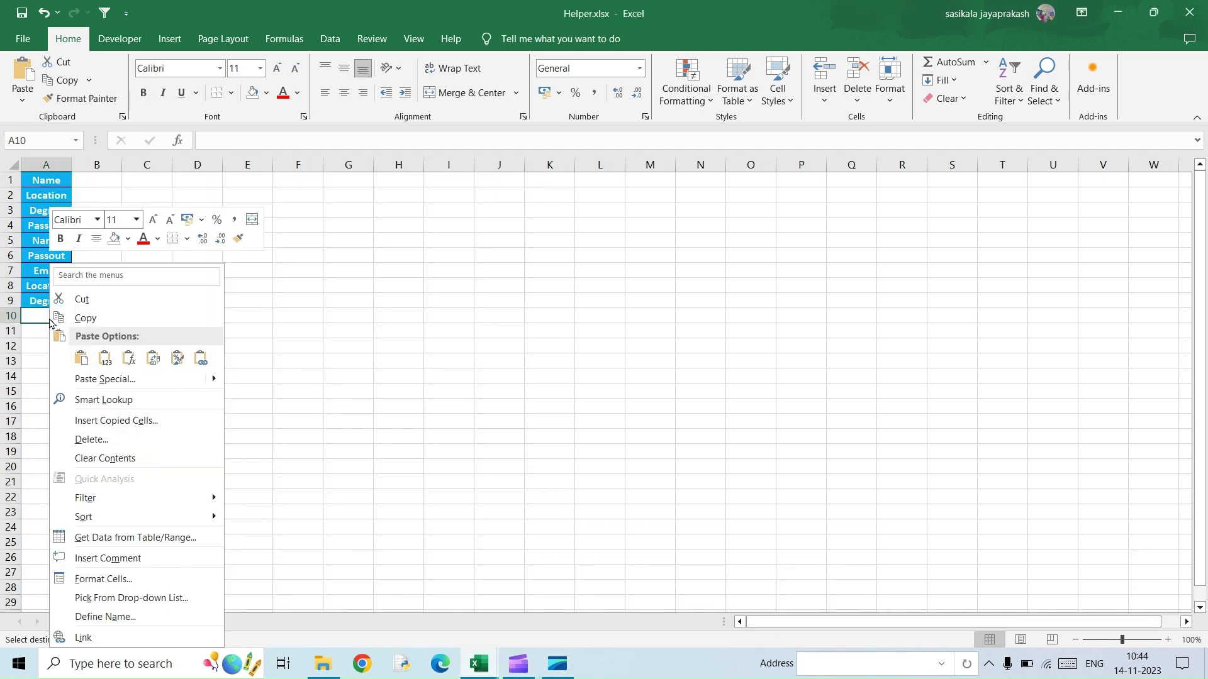
pyautogui.click(177, 358)
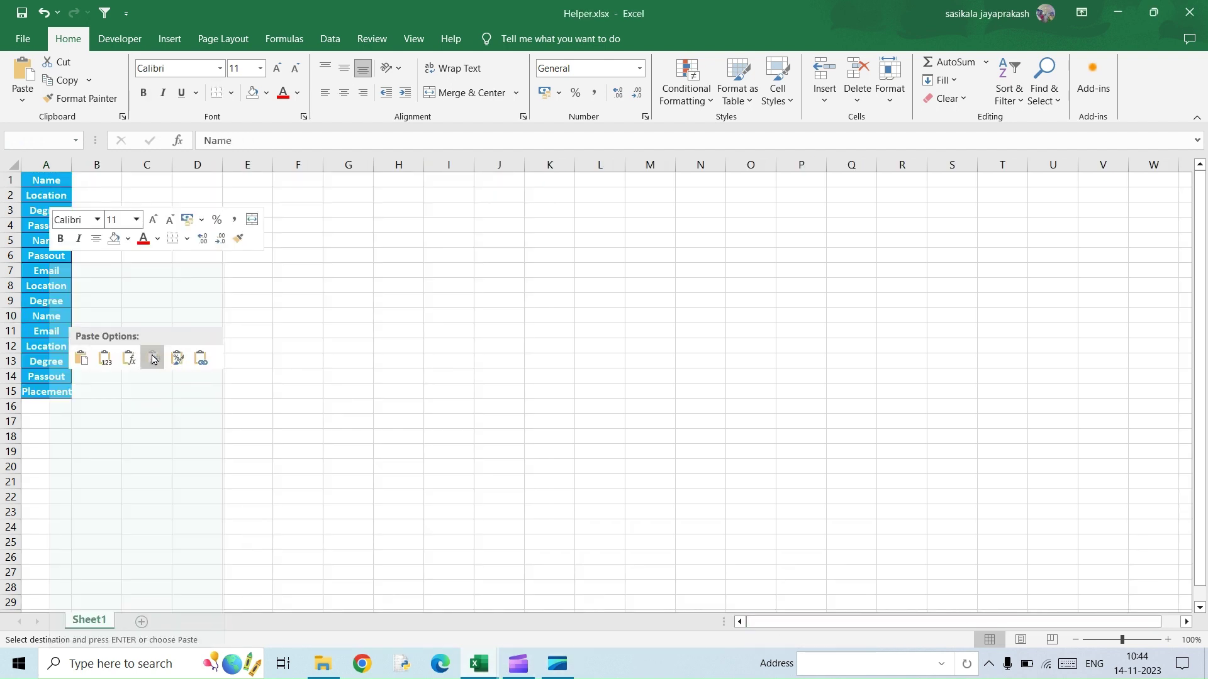
# Remove duplicate header names from column A with Data > Remove Duplicates
pyautogui.click(46, 163)
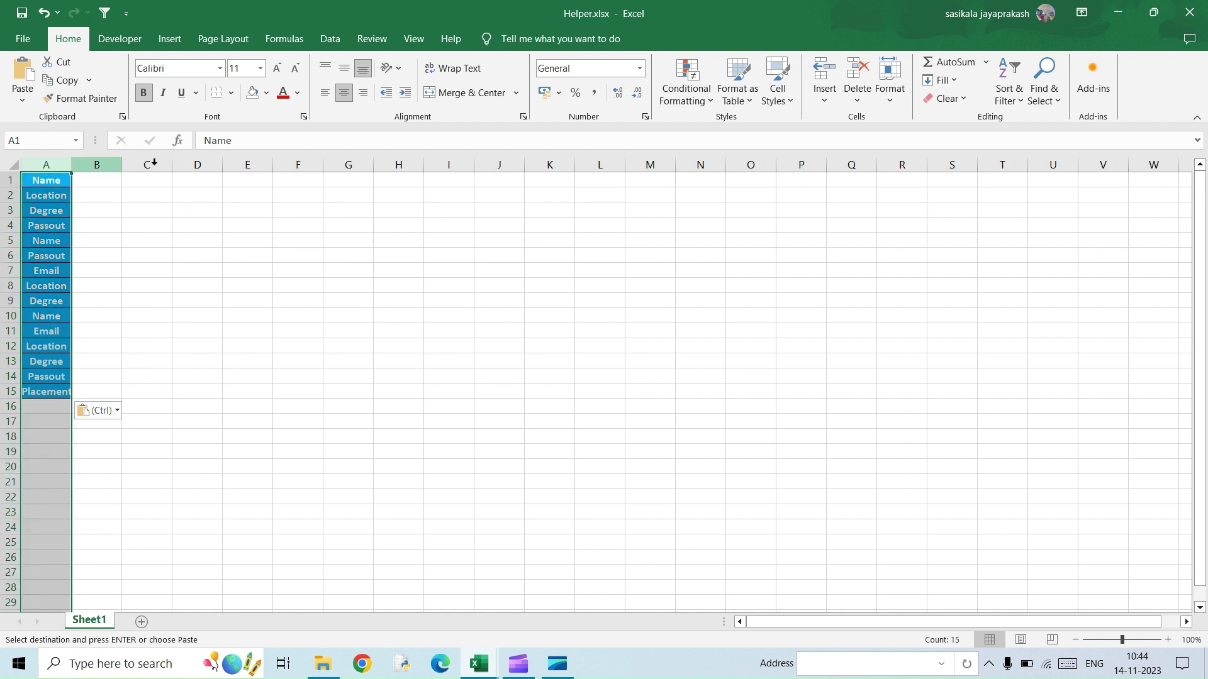
pyautogui.click(328, 48)
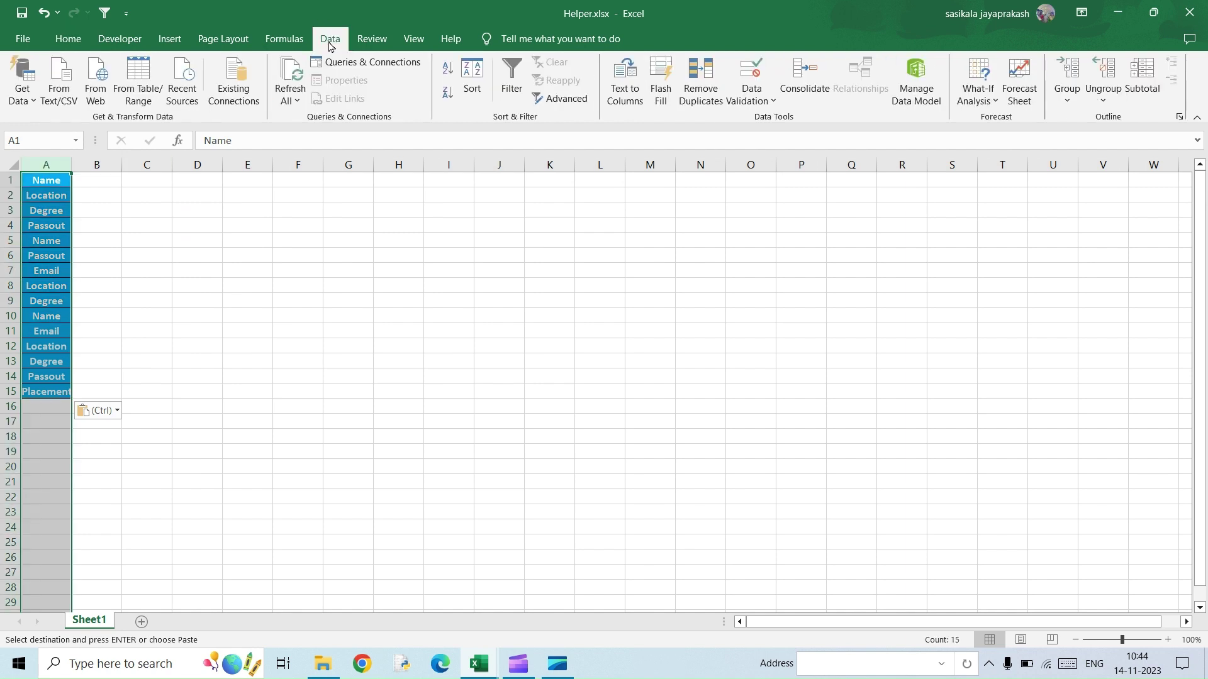
pyautogui.click(711, 86)
pyautogui.click(886, 459)
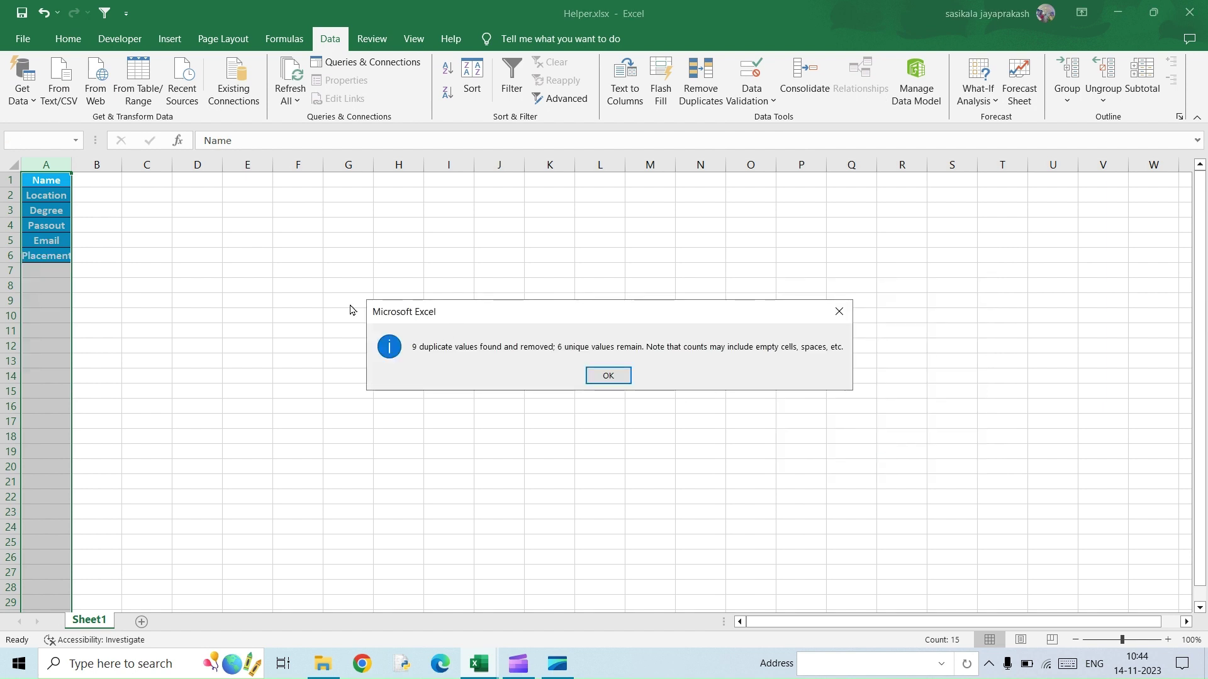
# Widen column A and paste the six unique headers transposed across row 8, A8:F8
pyautogui.click(614, 376)
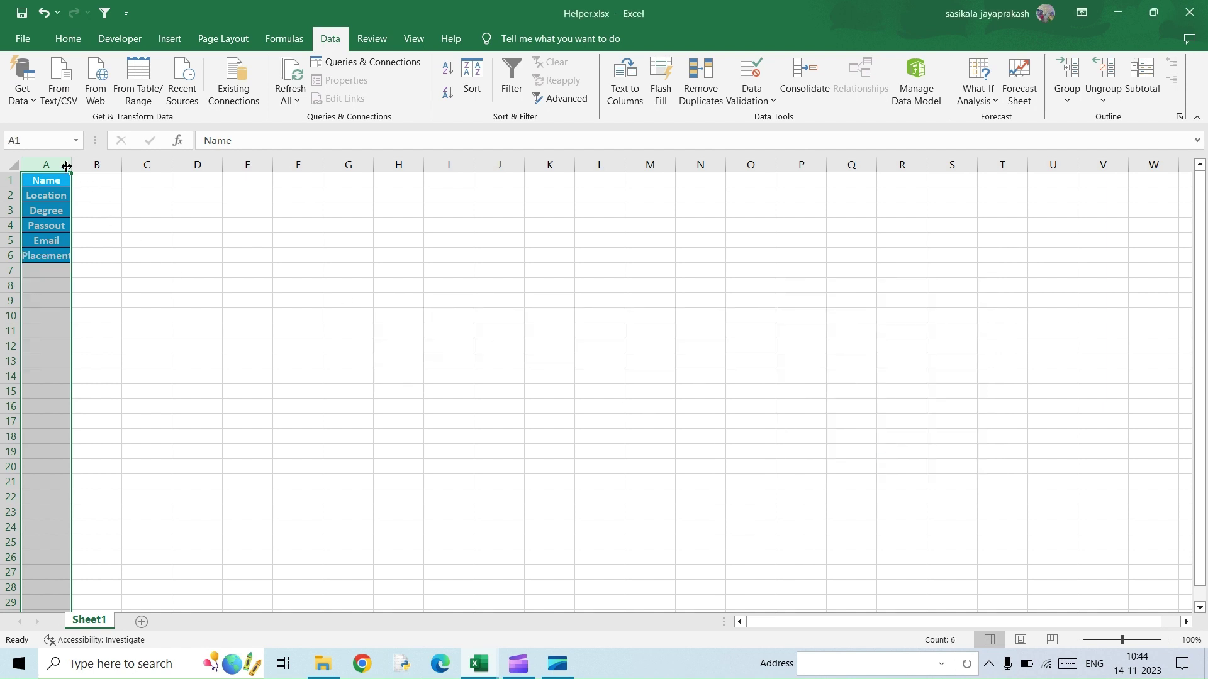
pyautogui.moveTo(67, 165); pyautogui.dragTo(76, 165)
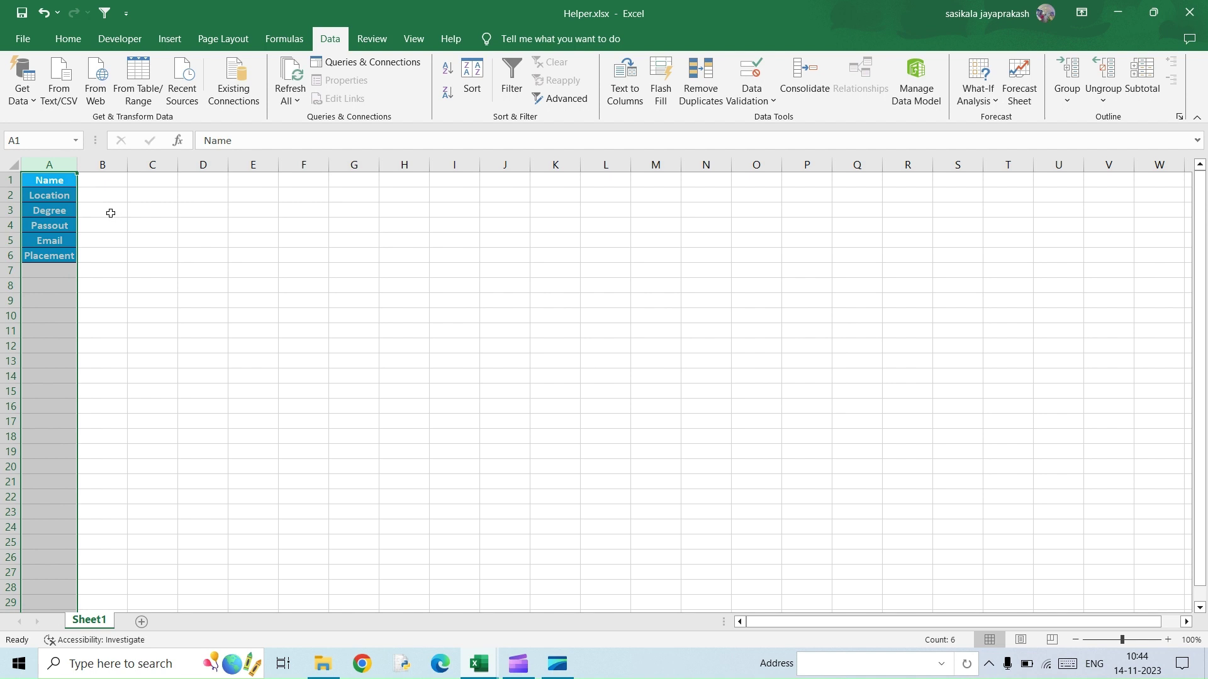
pyautogui.moveTo(44, 178); pyautogui.dragTo(54, 257)
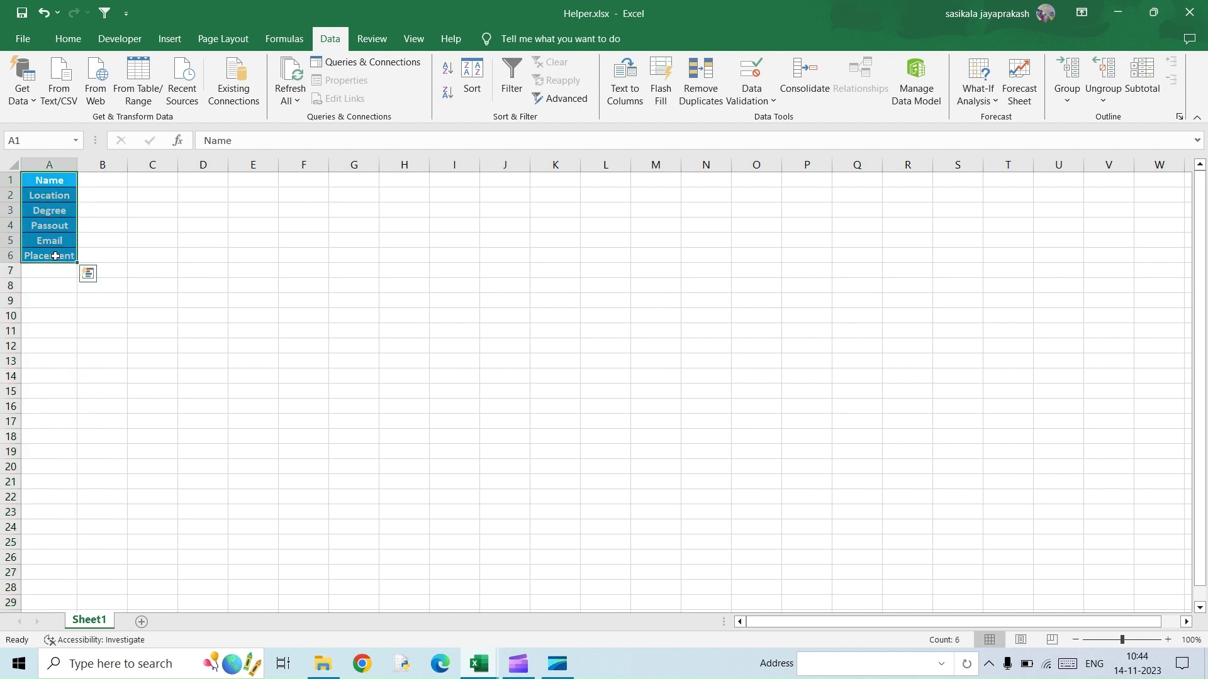
pyautogui.hotkey('ctrl', 'c')
pyautogui.click(34, 286)
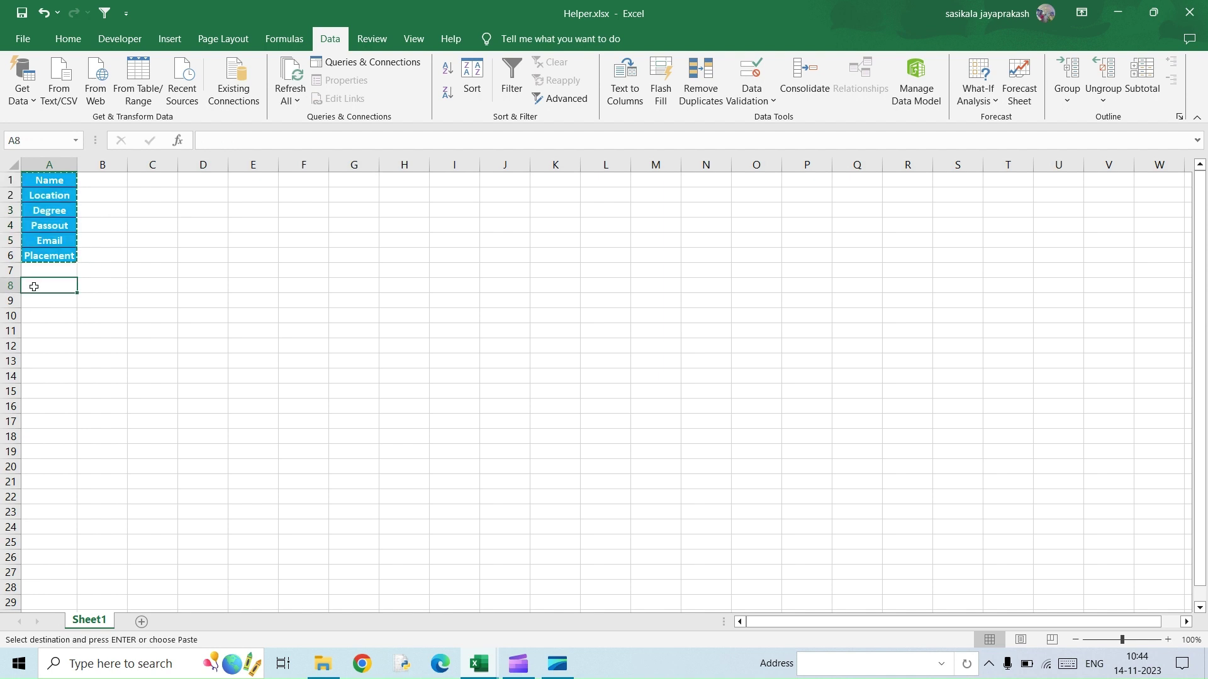
pyautogui.rightClick(34, 286)
pyautogui.click(140, 353)
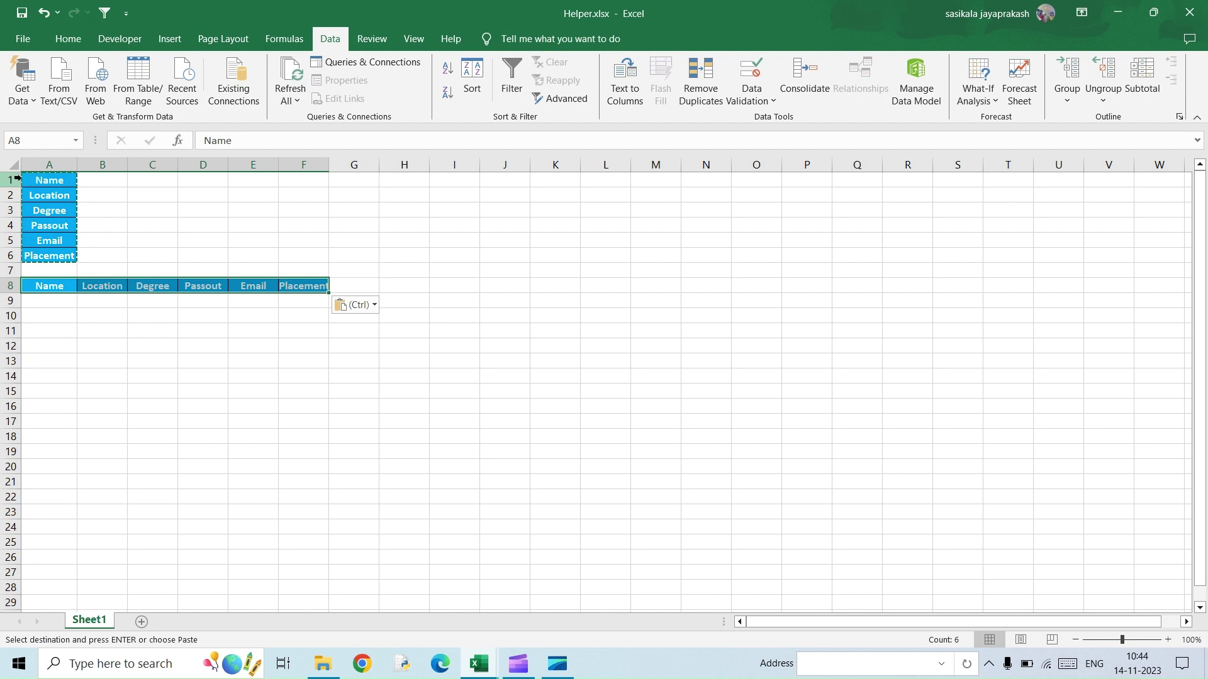
# Clear the vertical list in A1:A6 and move the row 8 headers into A1:F1
pyautogui.moveTo(28, 179); pyautogui.dragTo(49, 252)
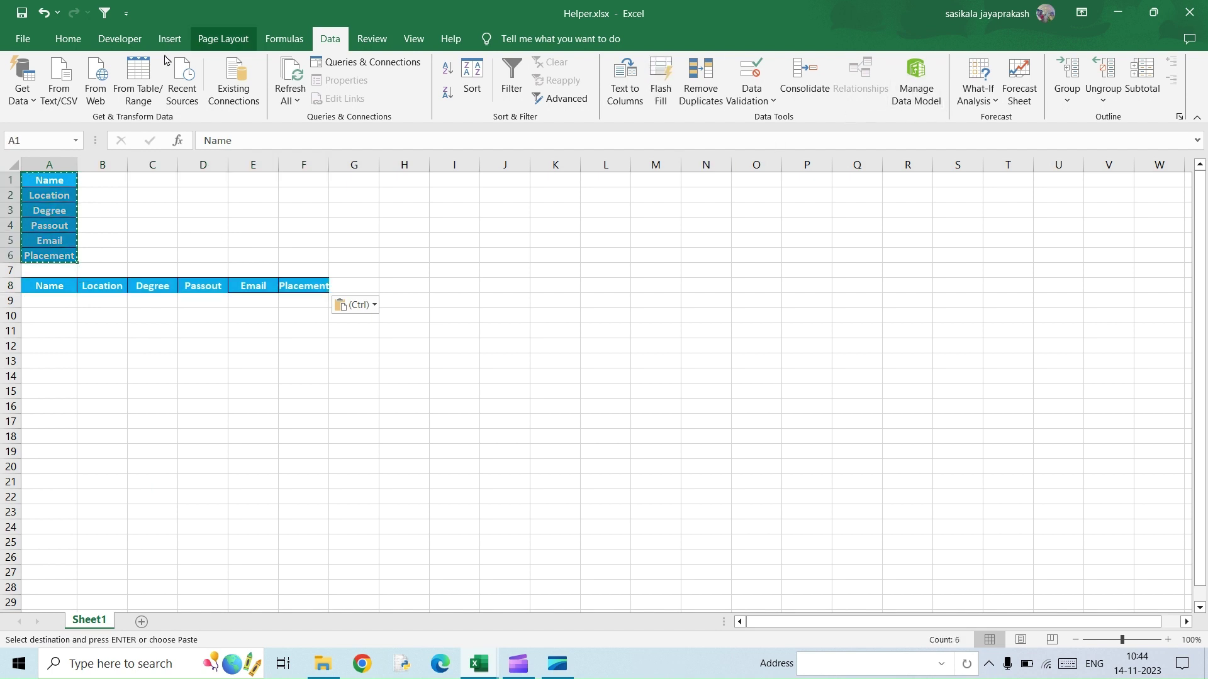
pyautogui.click(60, 39)
pyautogui.click(940, 101)
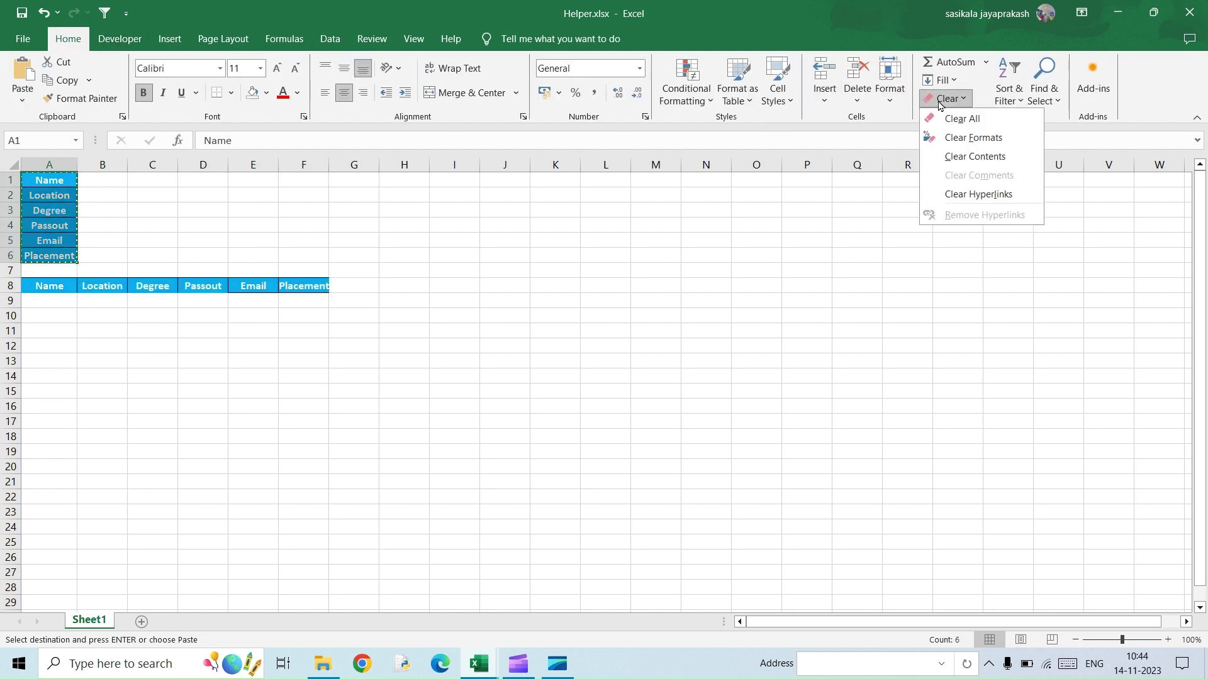
pyautogui.click(956, 119)
pyautogui.moveTo(49, 286); pyautogui.dragTo(309, 284)
pyautogui.hotkey('ctrl', 'c')
pyautogui.click(54, 179)
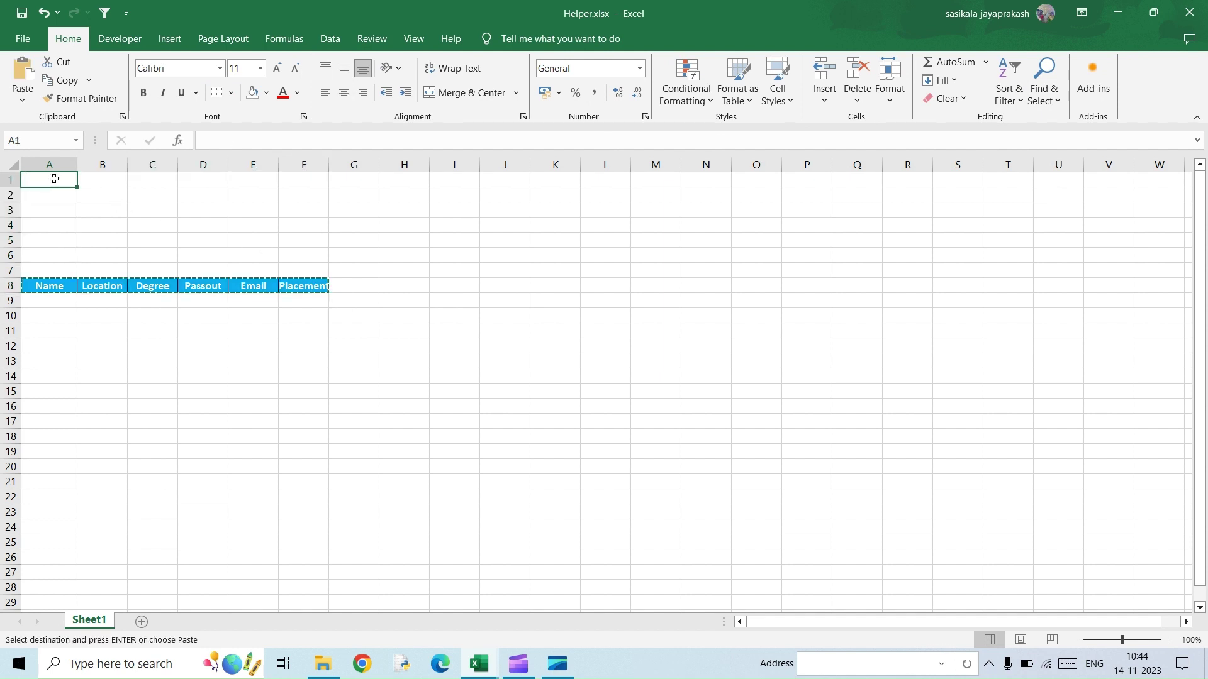
pyautogui.hotkey('ctrl', 'v')
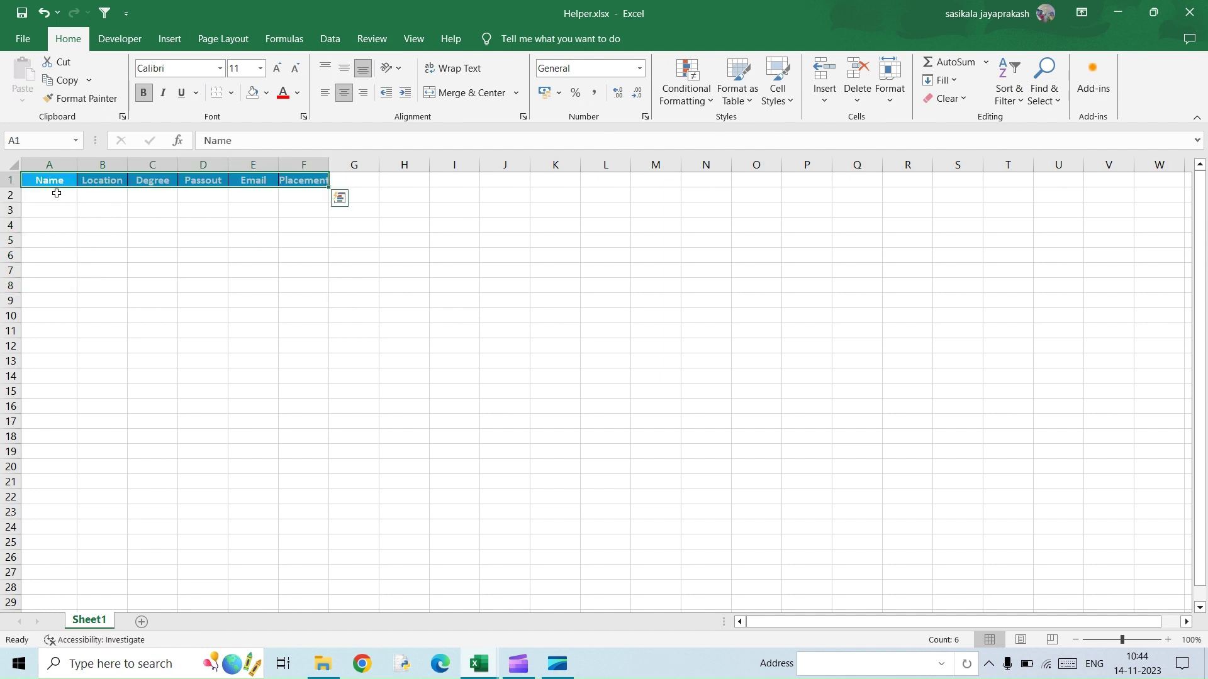
# Start a sample record in row 2 with a name, CHN, BA and passout year 2010
pyautogui.click(57, 193)
pyautogui.write('JP')
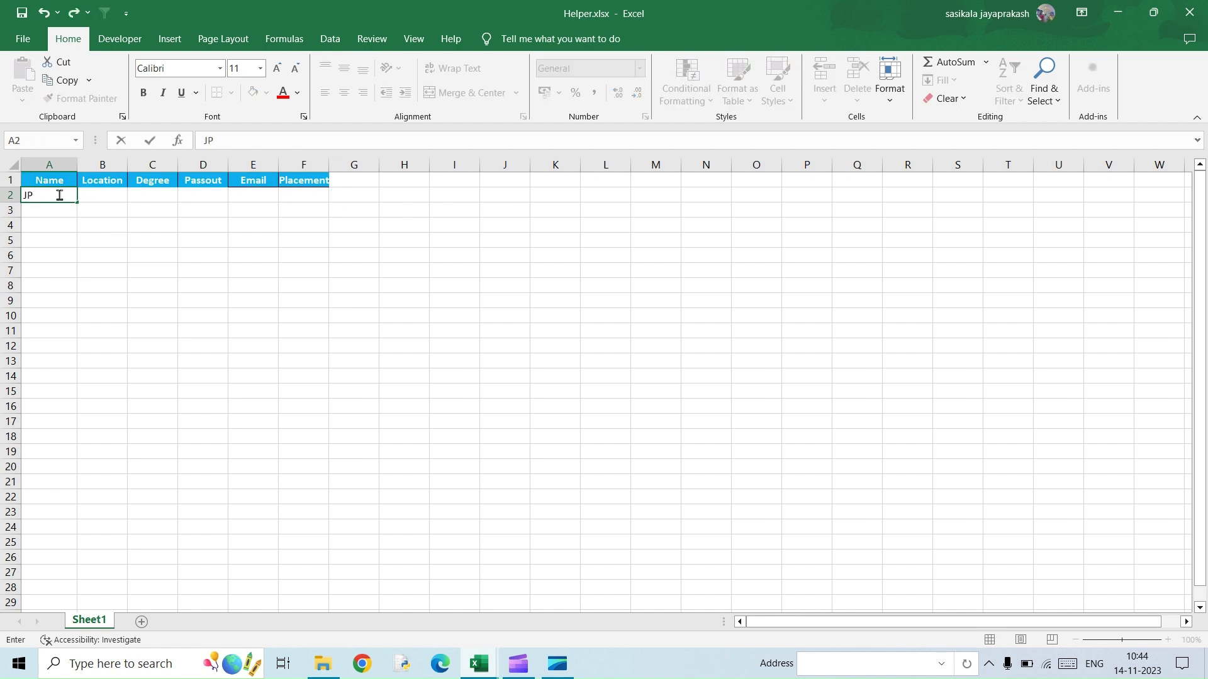
pyautogui.press('Tab')
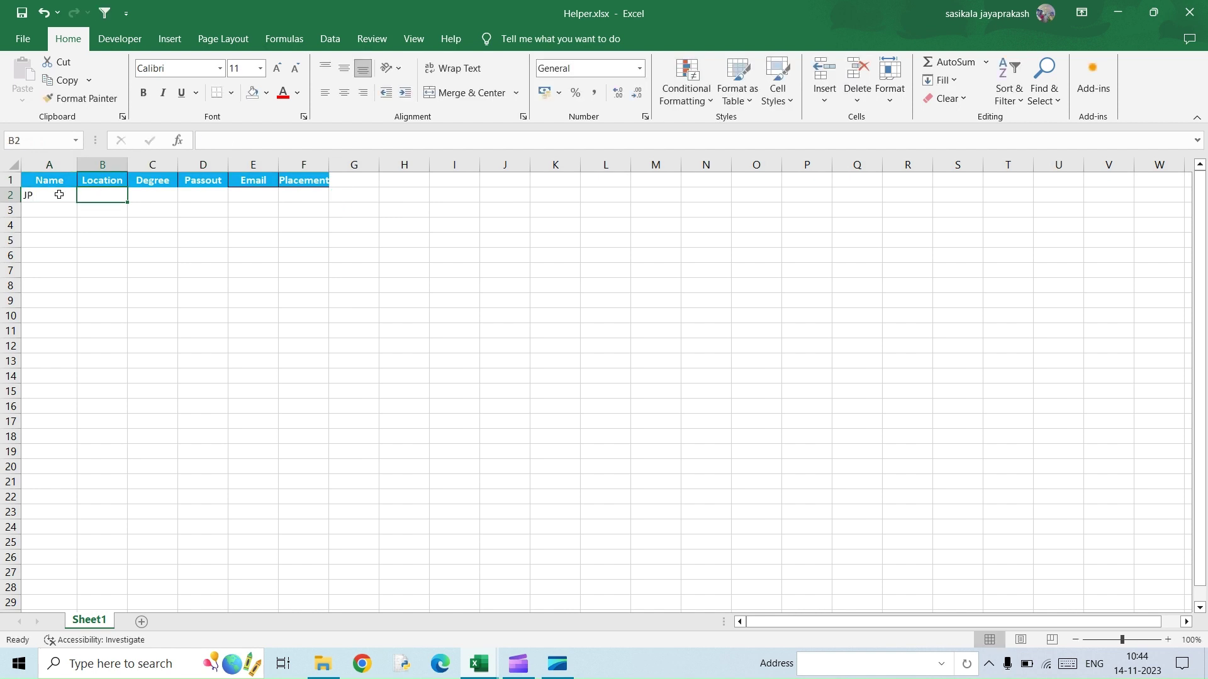
pyautogui.write('CHN')
pyautogui.press('Tab')
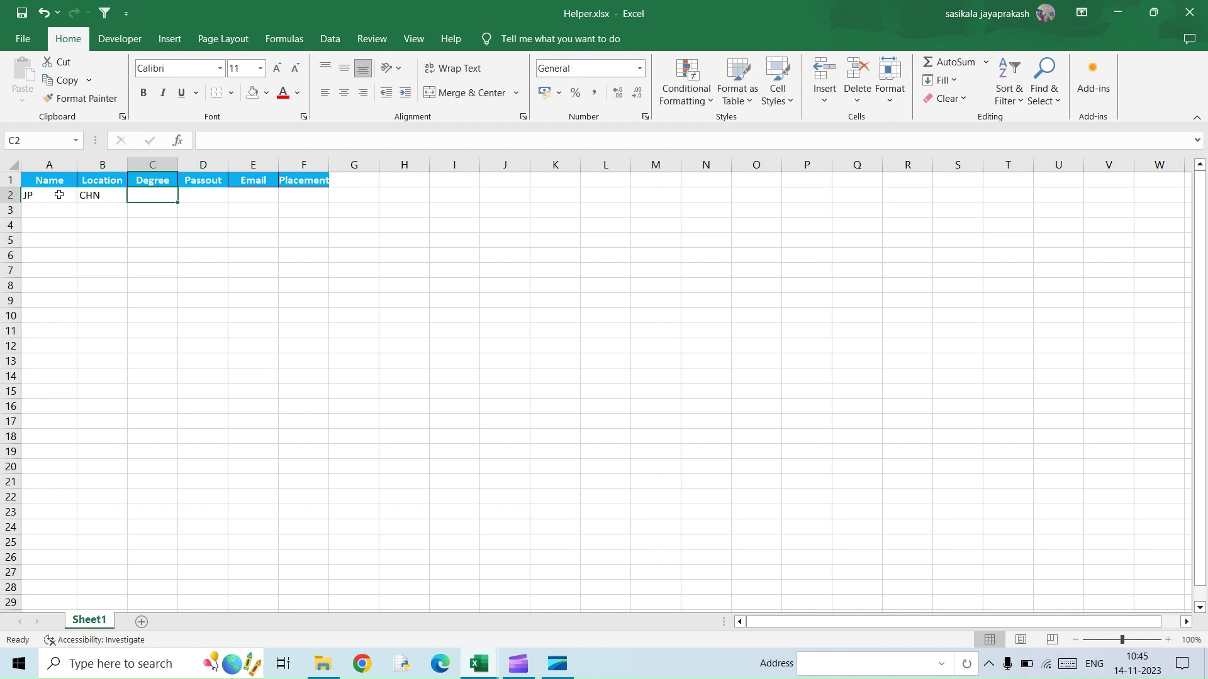
pyautogui.write('BA')
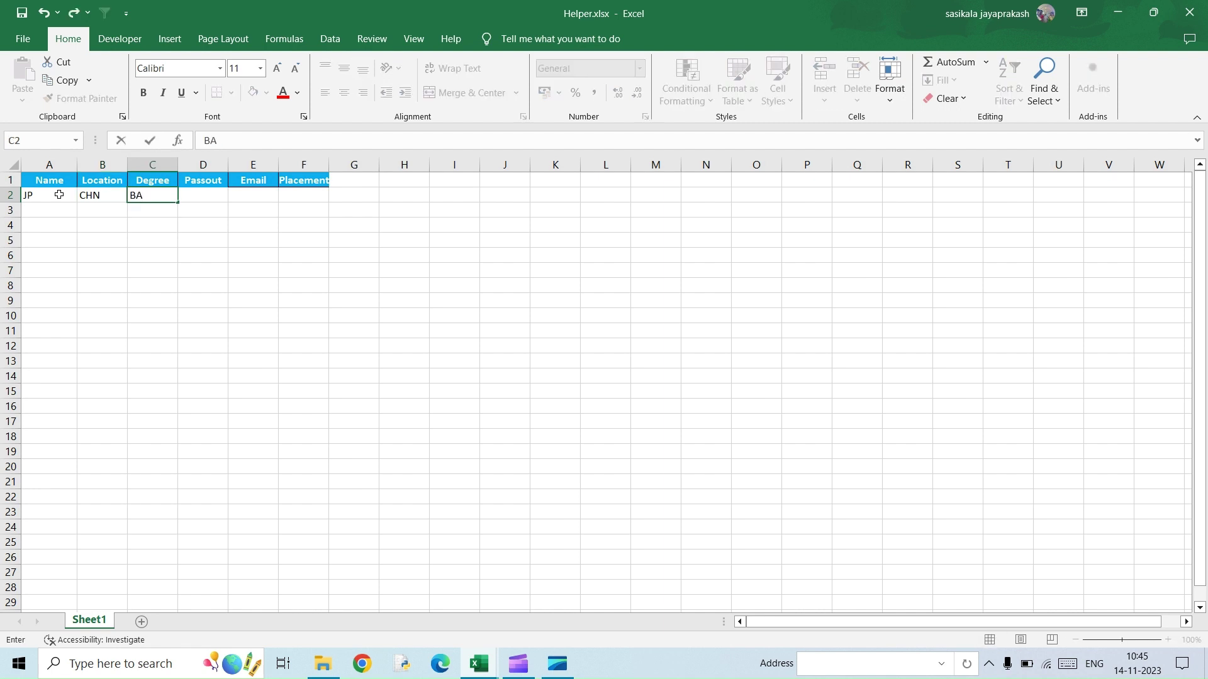
pyautogui.press('Tab')
pyautogui.write('010')
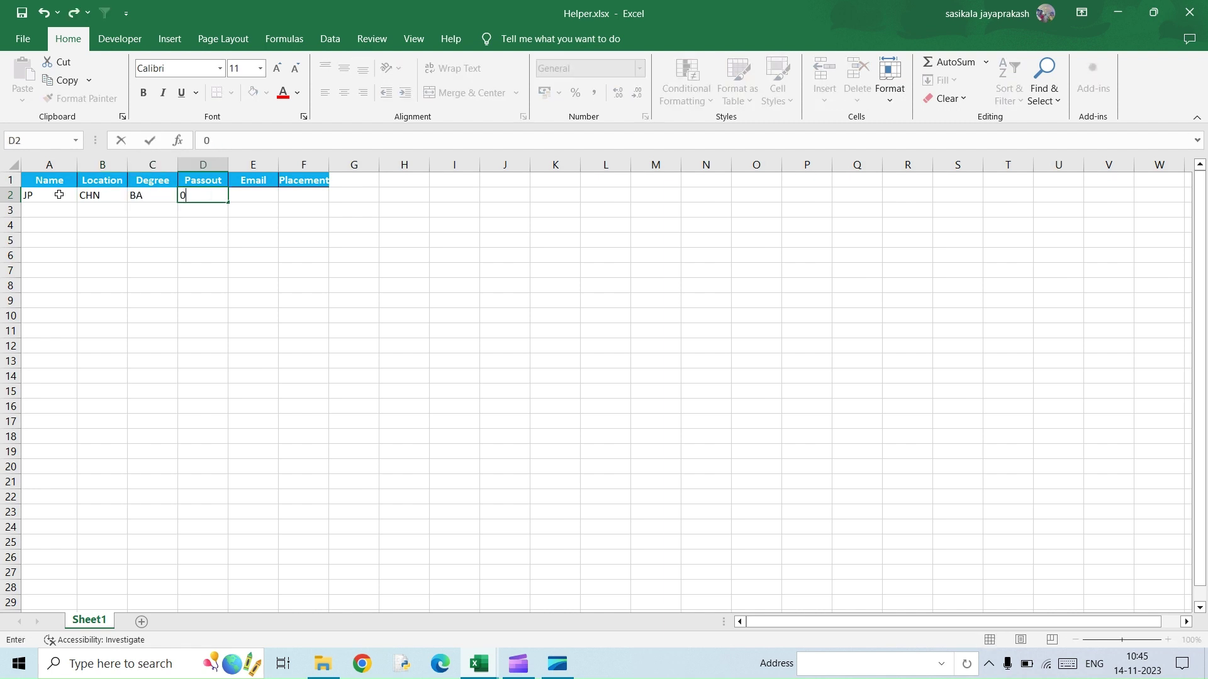
pyautogui.press('BackSpace')
pyautogui.press('BackSpace')
pyautogui.press('BackSpace')
pyautogui.write('2010')
pyautogui.press('Tab')
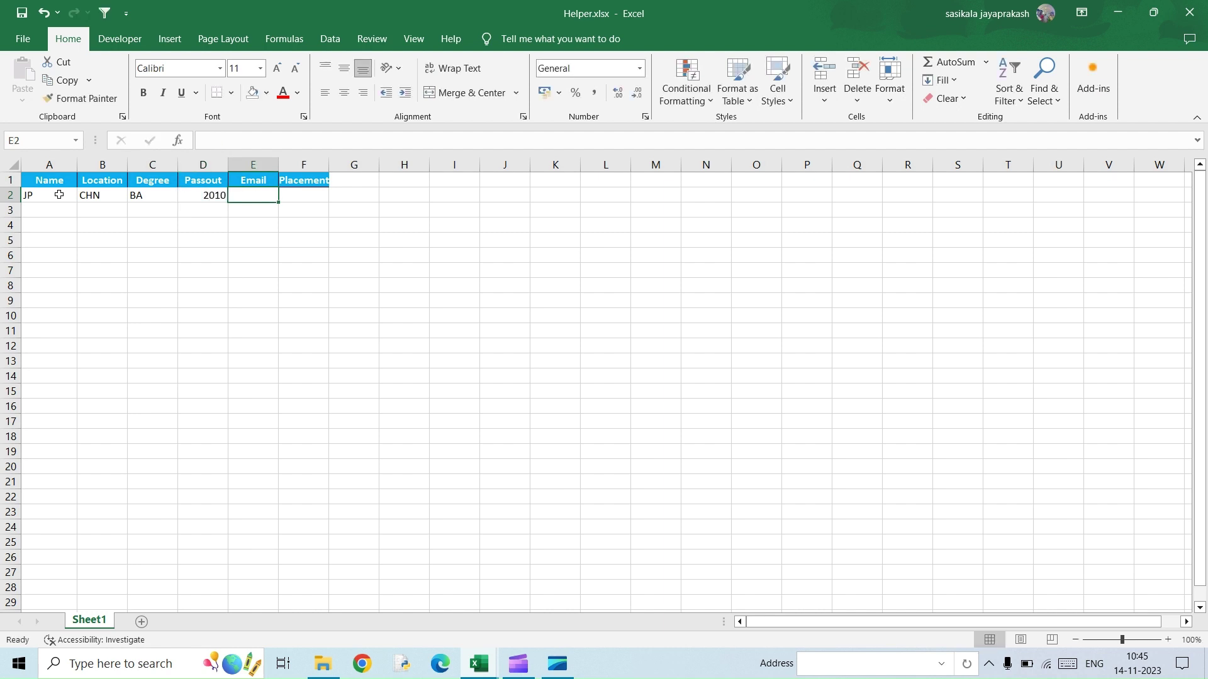
# Finish the record with an e-mail address and placement No, autofit column E, and save
pyautogui.write('JP@abc.com')
pyautogui.press('Tab')
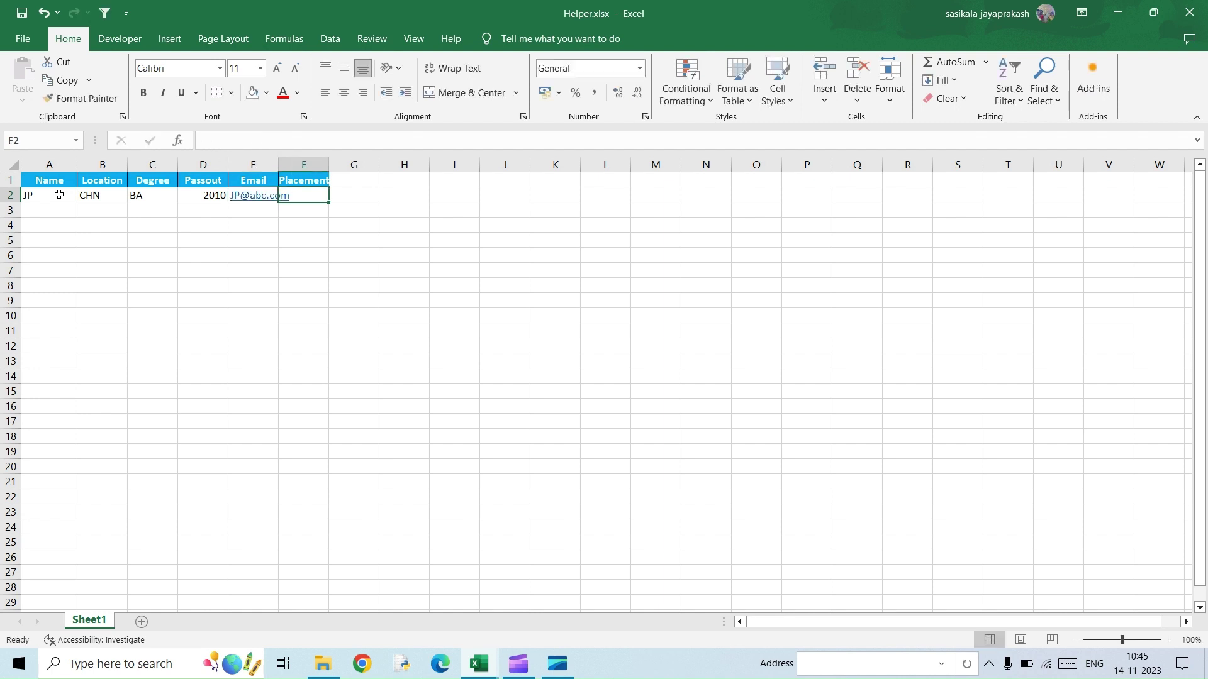
pyautogui.write('No')
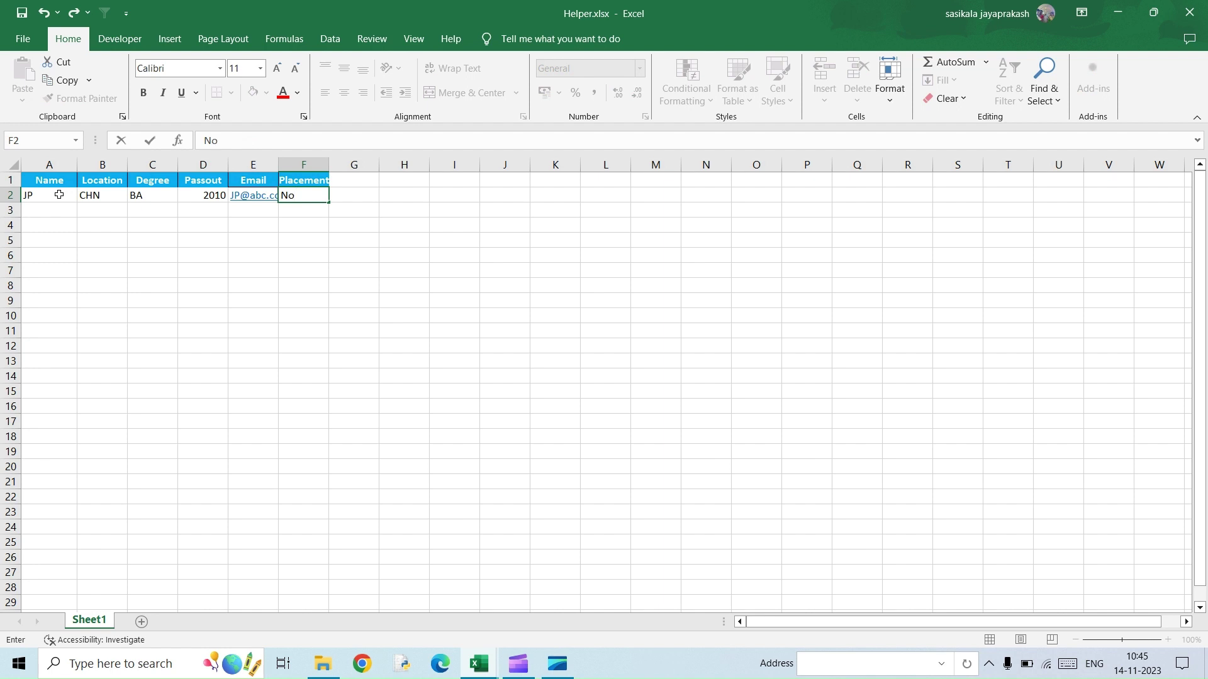
pyautogui.press('Return')
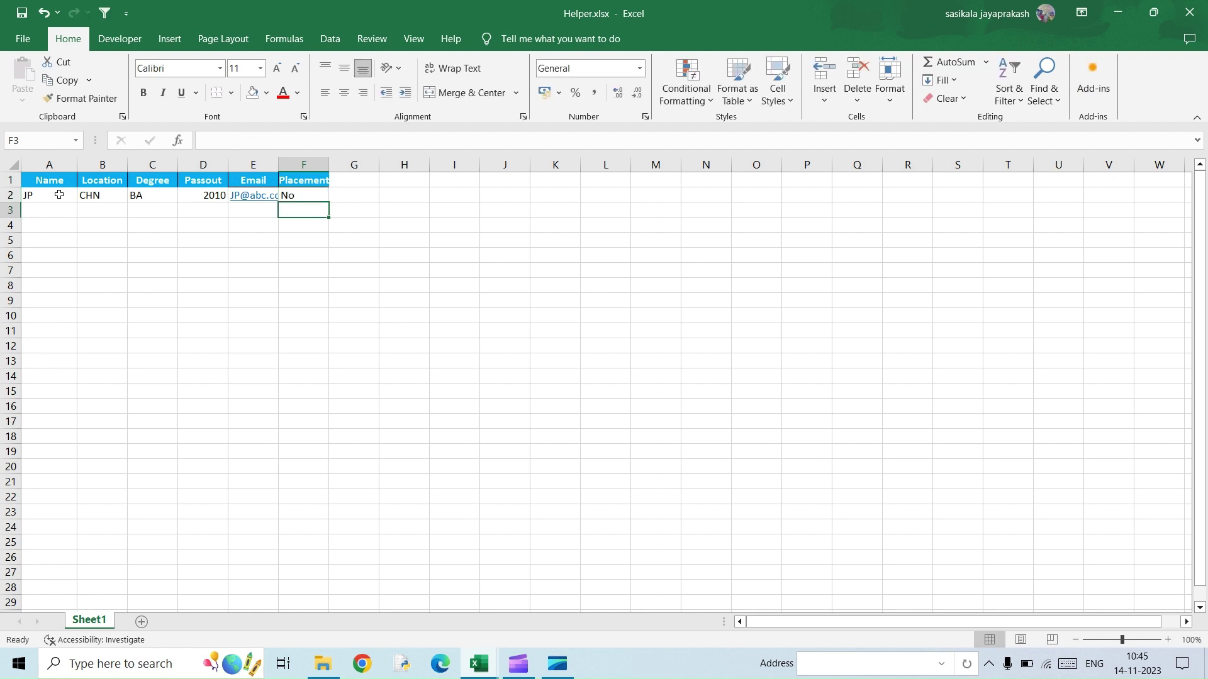
pyautogui.doubleClick(278, 165)
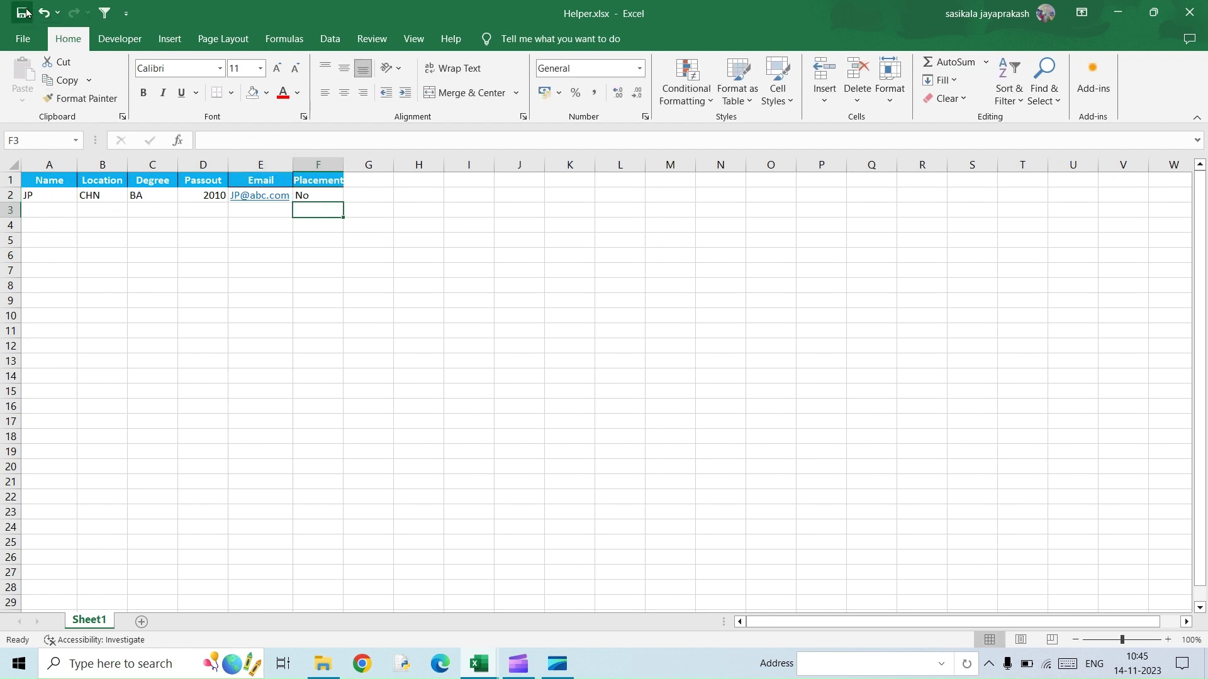
pyautogui.click(22, 13)
# Switch to Merge Files.xlsx, go to the empty Sheet2, and open Data > Get Data > From File
pyautogui.moveTo(484, 668)
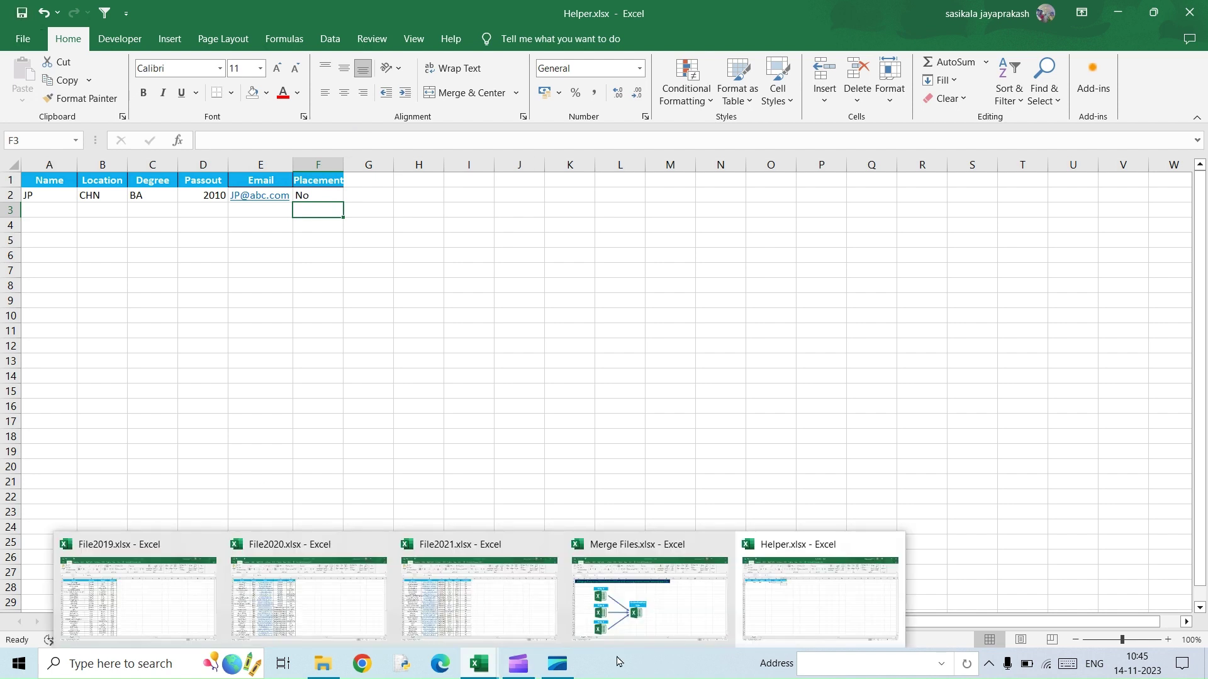
pyautogui.click(695, 626)
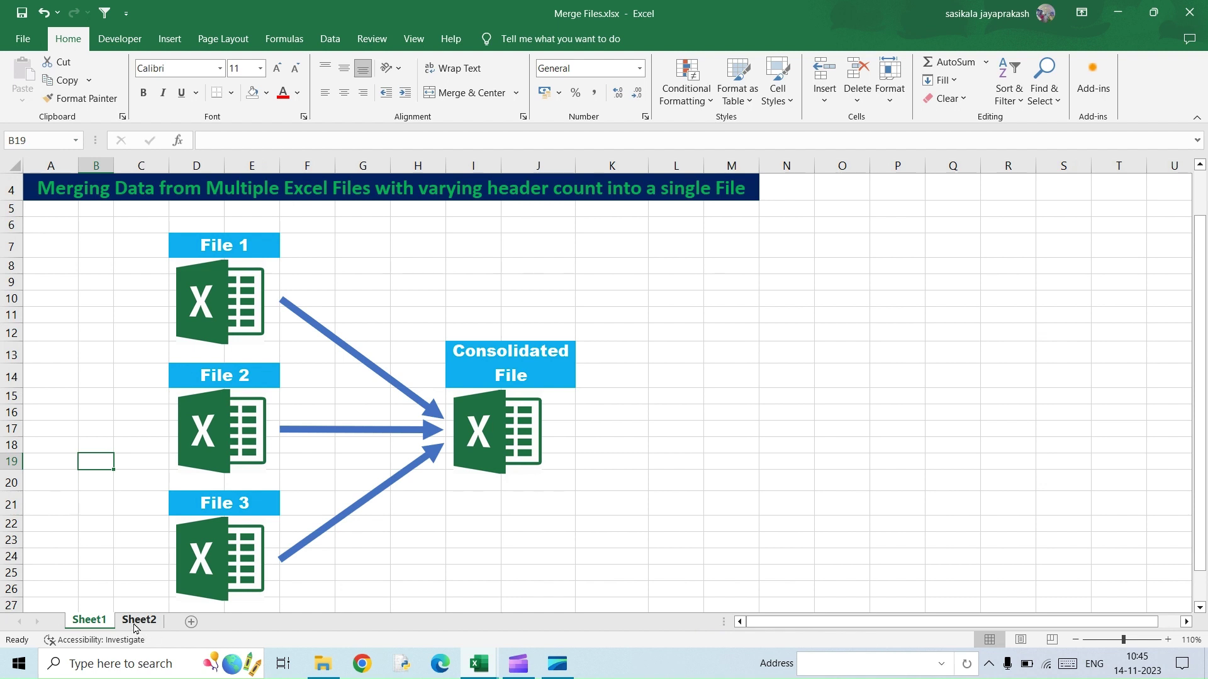
pyautogui.click(134, 623)
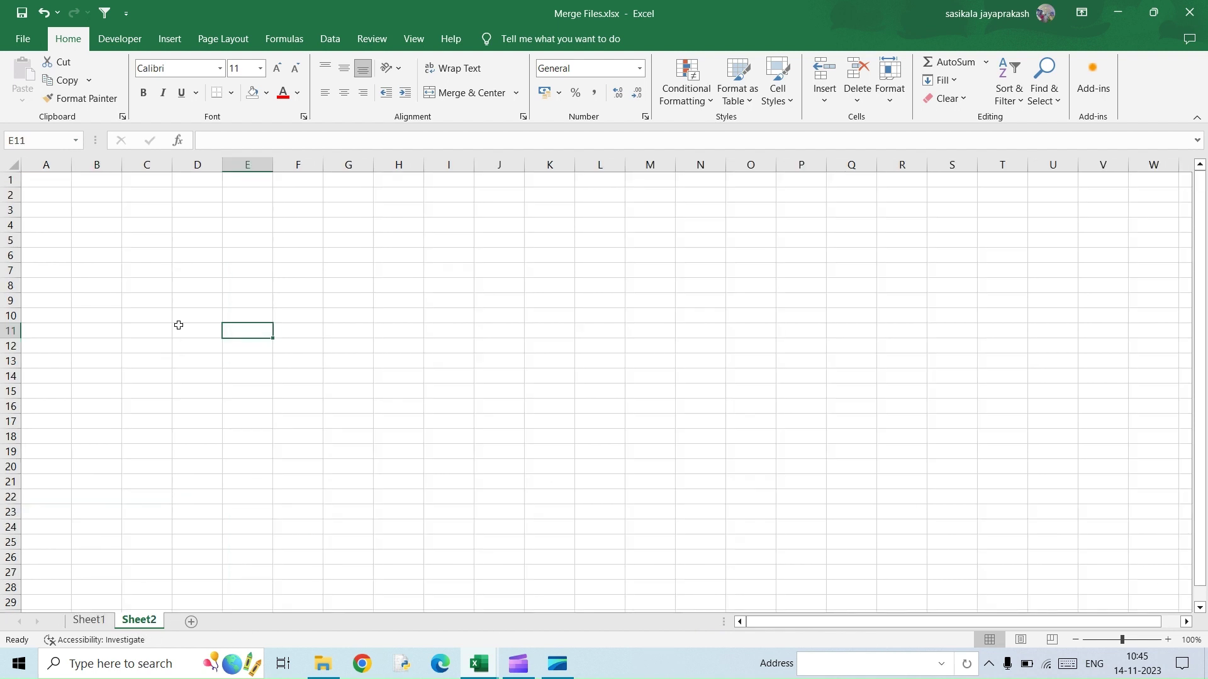
pyautogui.click(339, 44)
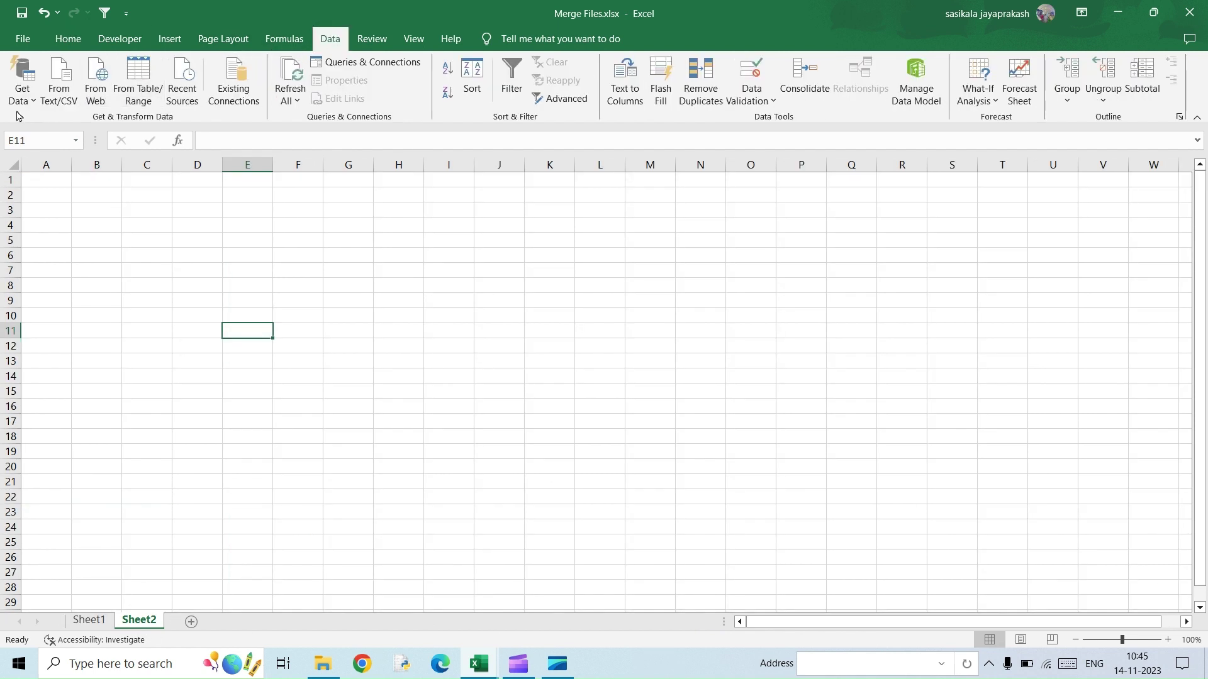
pyautogui.click(22, 85)
# Import From Folder on the Merge folder and load its file list into Power Query
pyautogui.moveTo(59, 137)
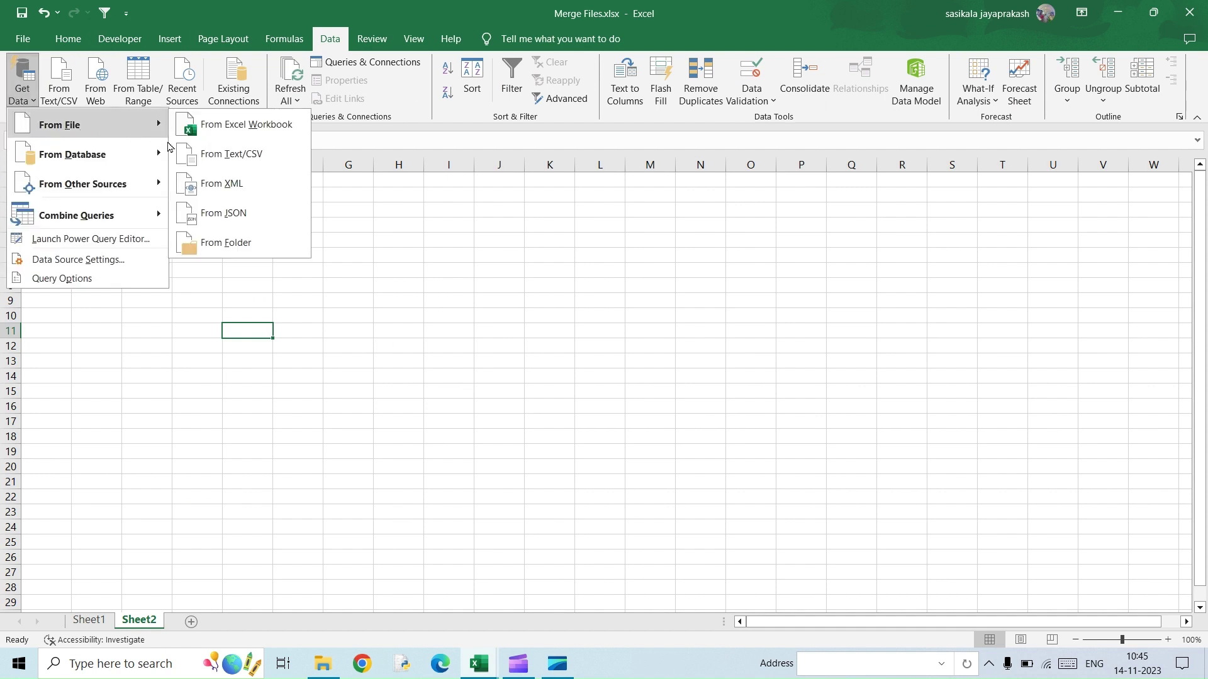
pyautogui.click(211, 243)
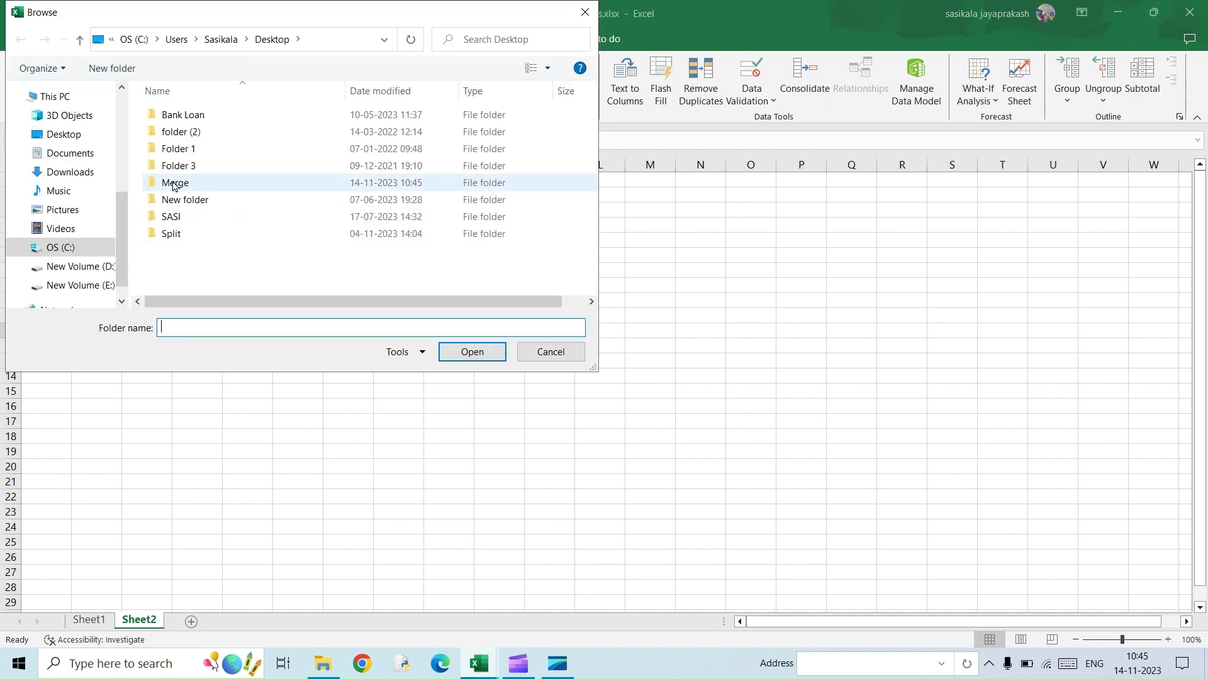
pyautogui.click(175, 186)
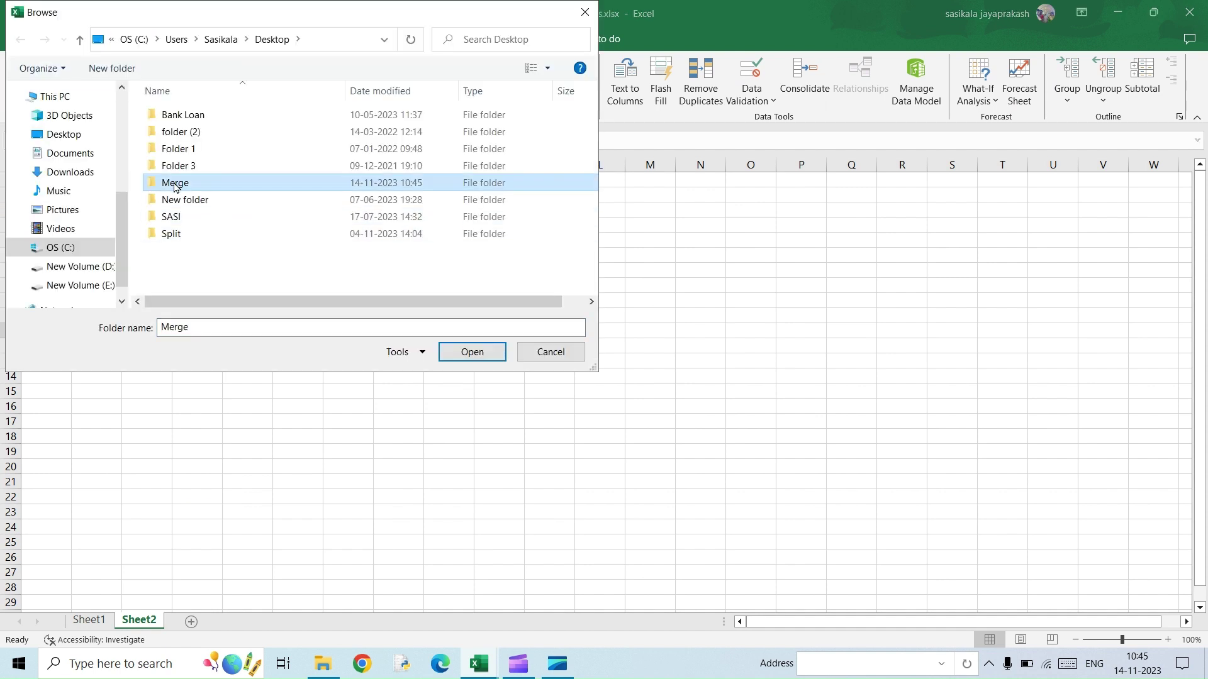
pyautogui.click(467, 356)
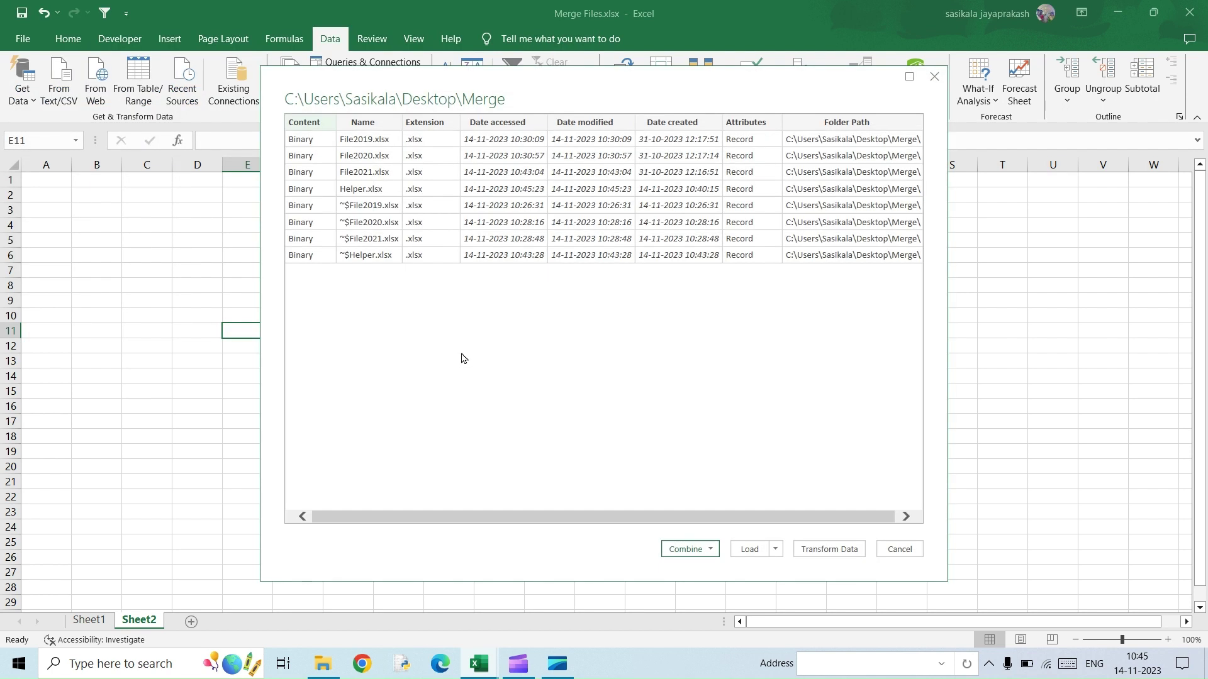
pyautogui.click(818, 552)
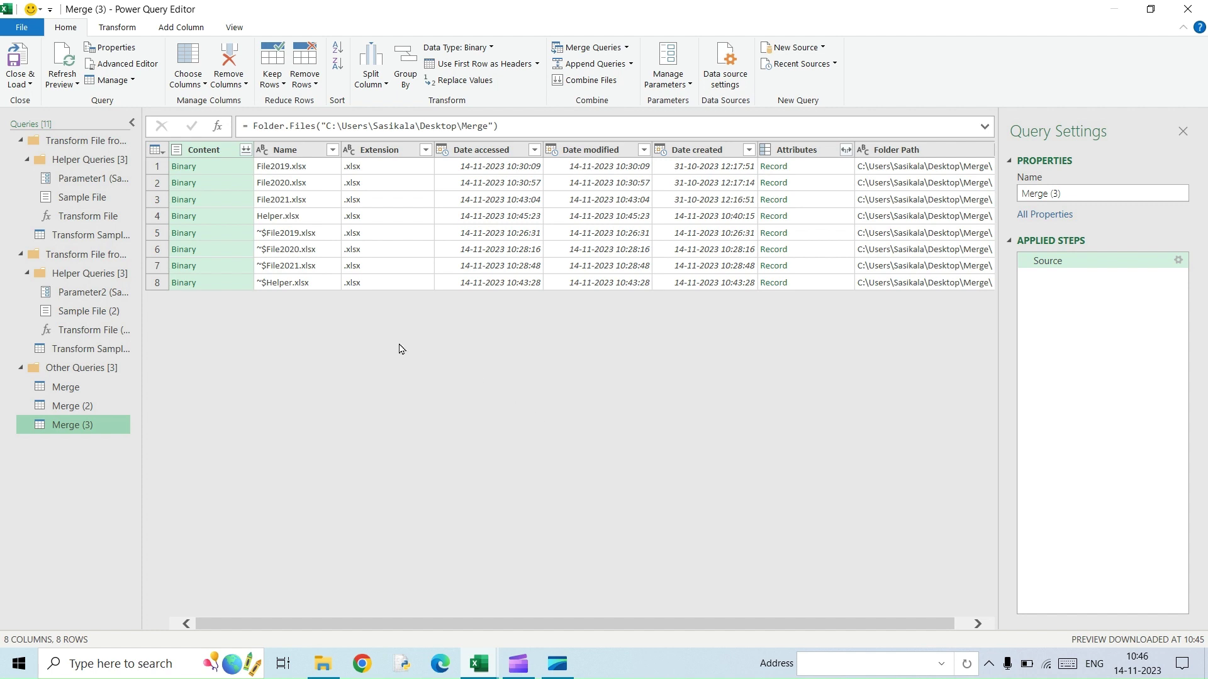
# Combine the Content column's files using Sheet1 of Helper.xlsx as the sample file
pyautogui.click(246, 151)
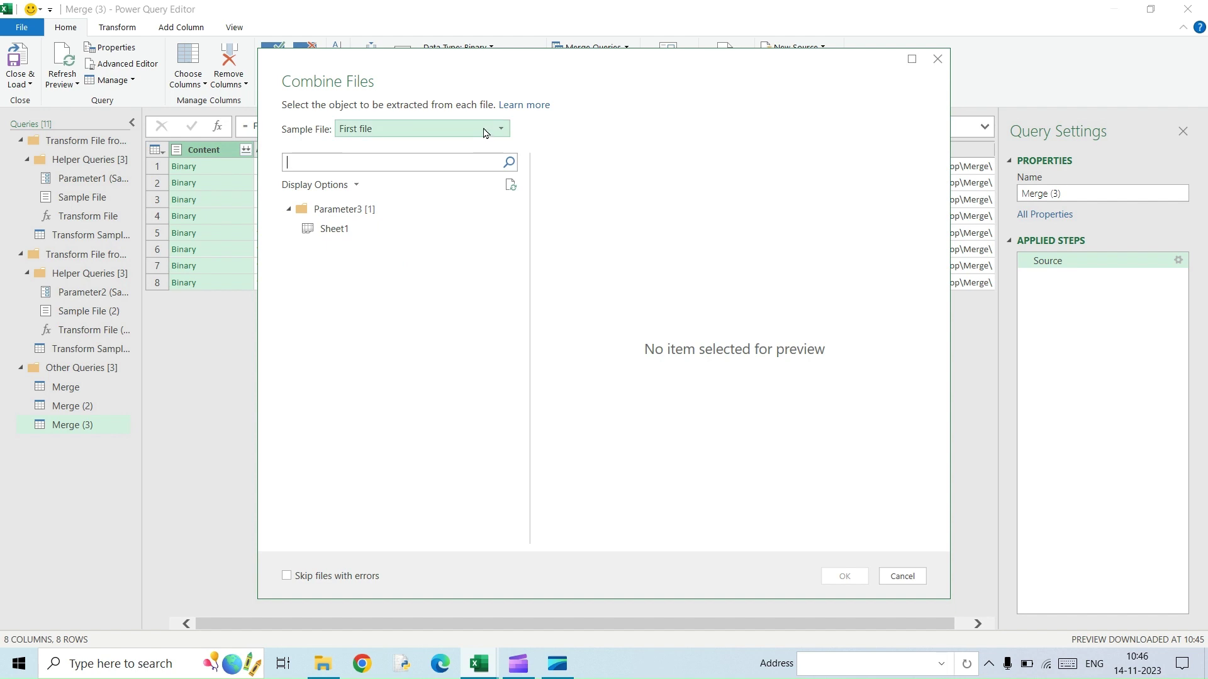
pyautogui.click(390, 130)
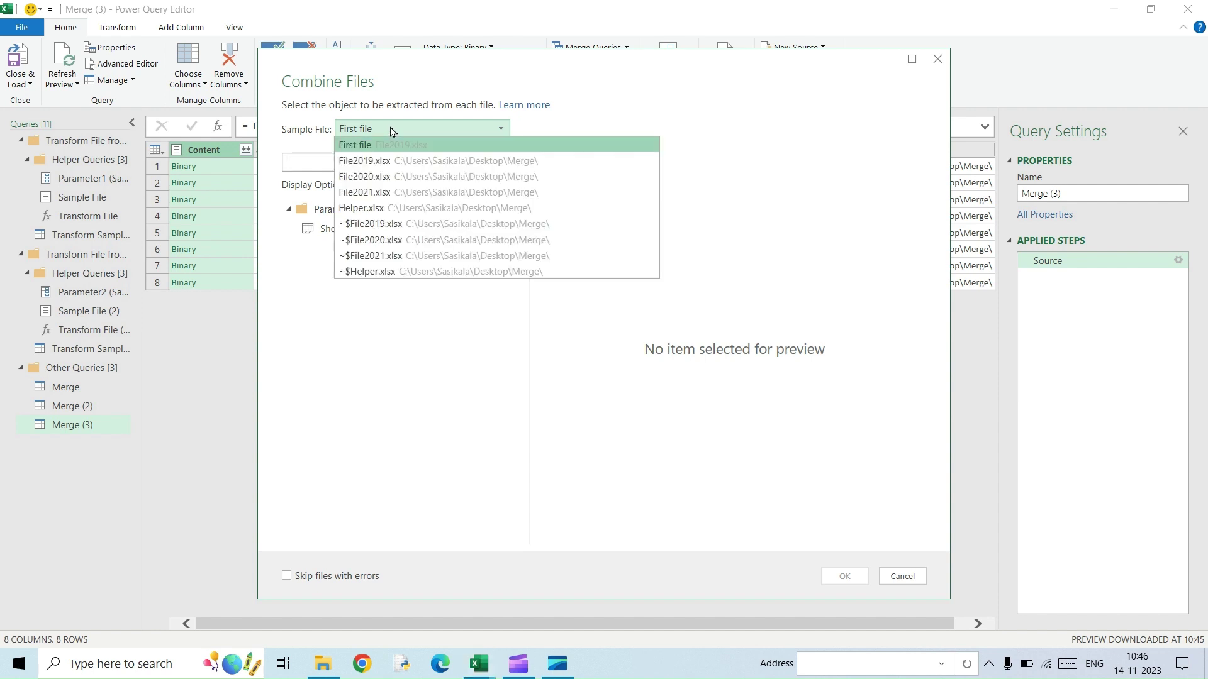
pyautogui.click(387, 208)
pyautogui.click(343, 235)
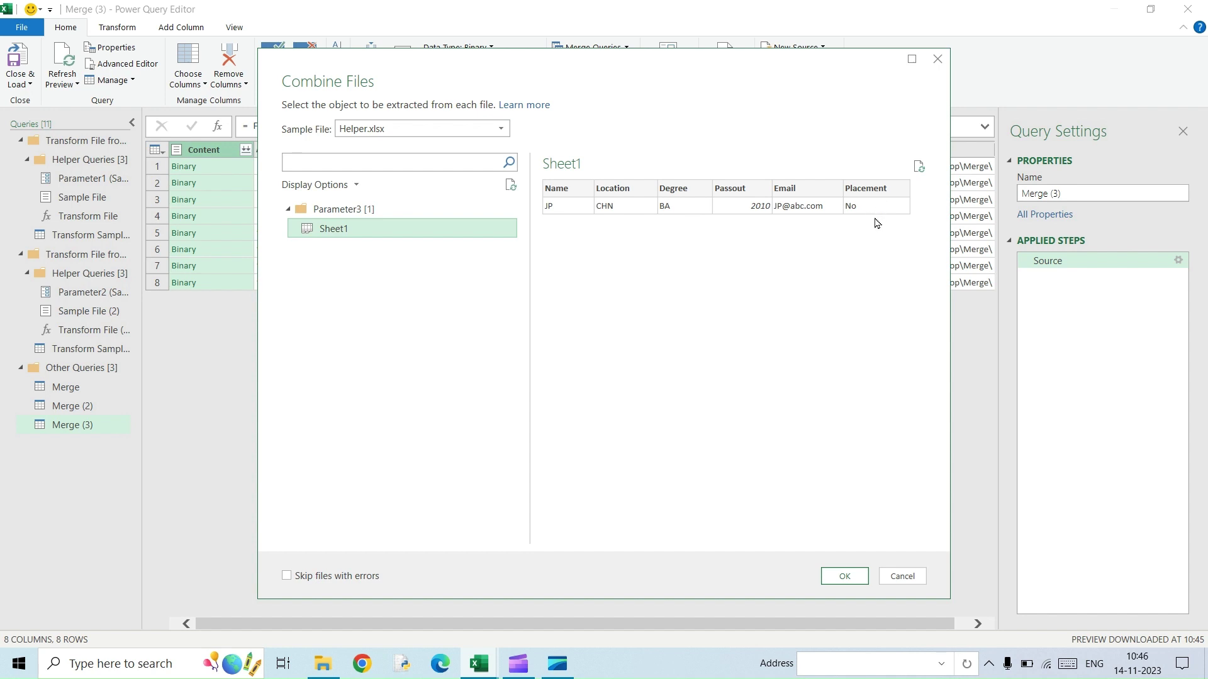
pyautogui.click(845, 576)
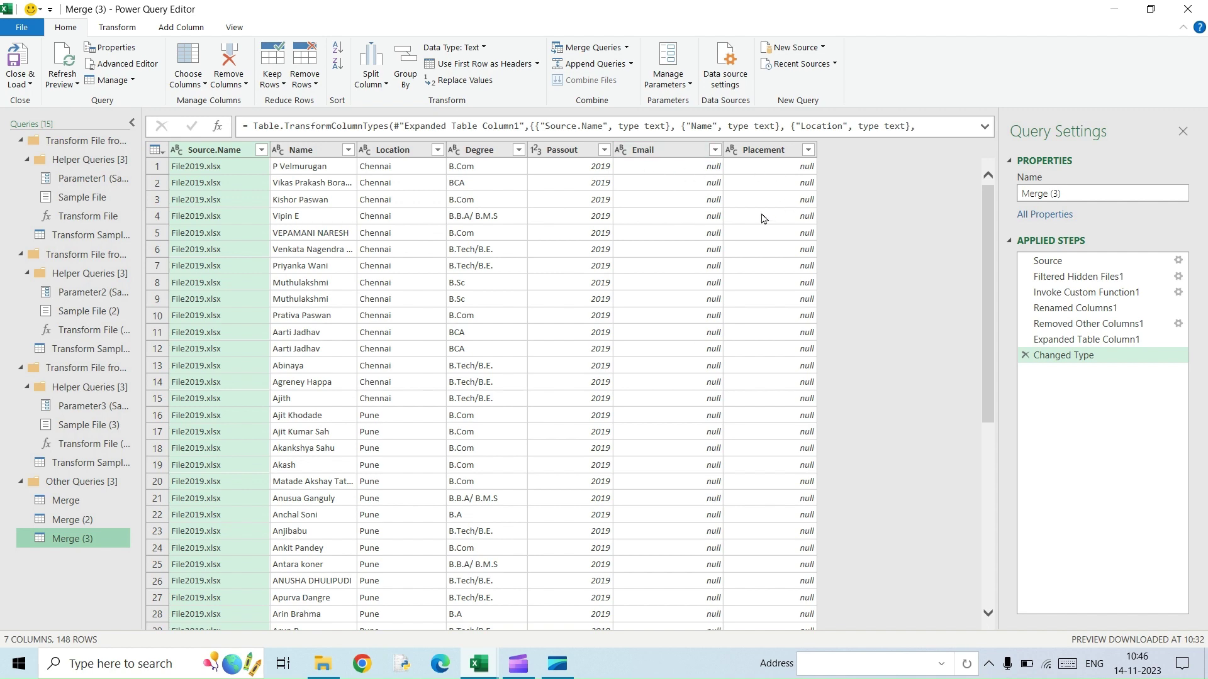
# Scroll through the combined table to check the 2019 and 2020 rows
pyautogui.scroll(-13, 531, 413)
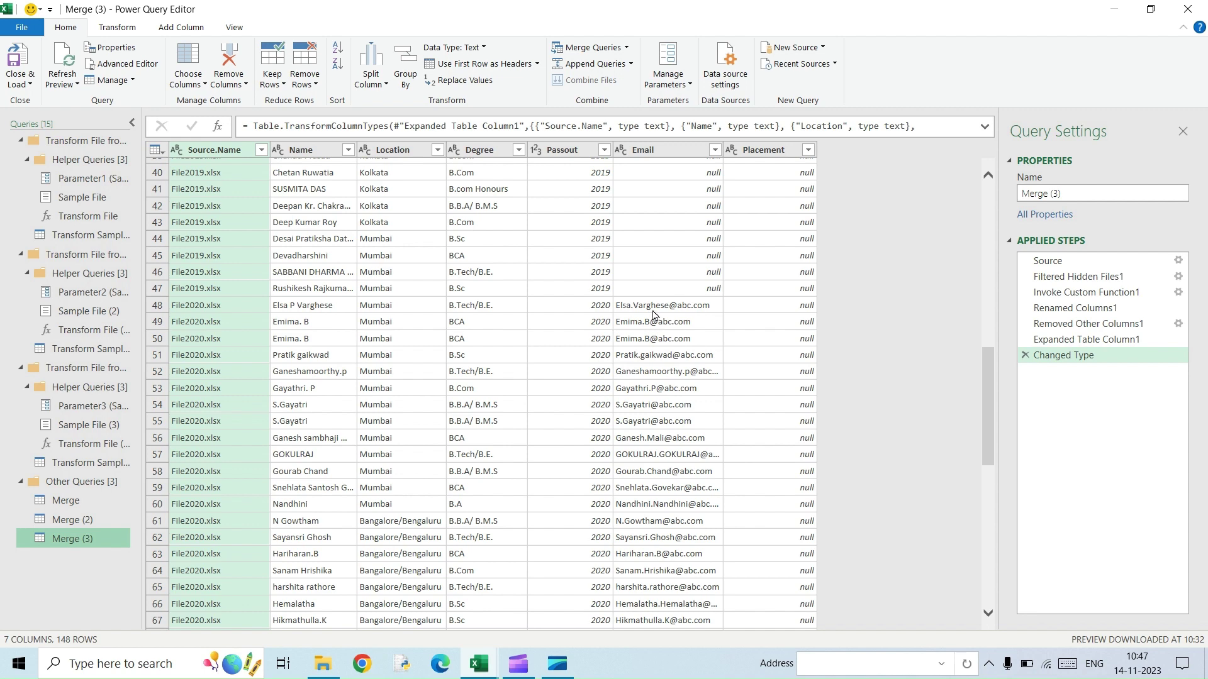
pyautogui.scroll(-10, 654, 333)
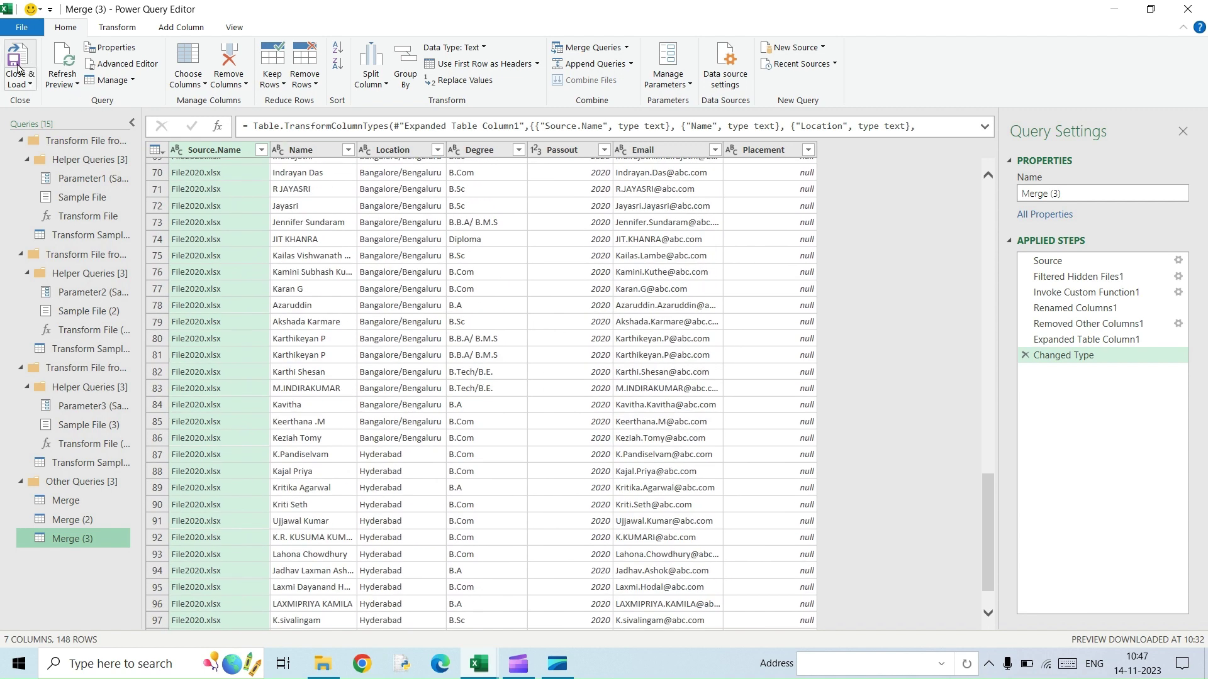
# Load the combined query as a 148-row table on a new Merge (3) sheet and bring up File2019.xlsx
pyautogui.click(24, 78)
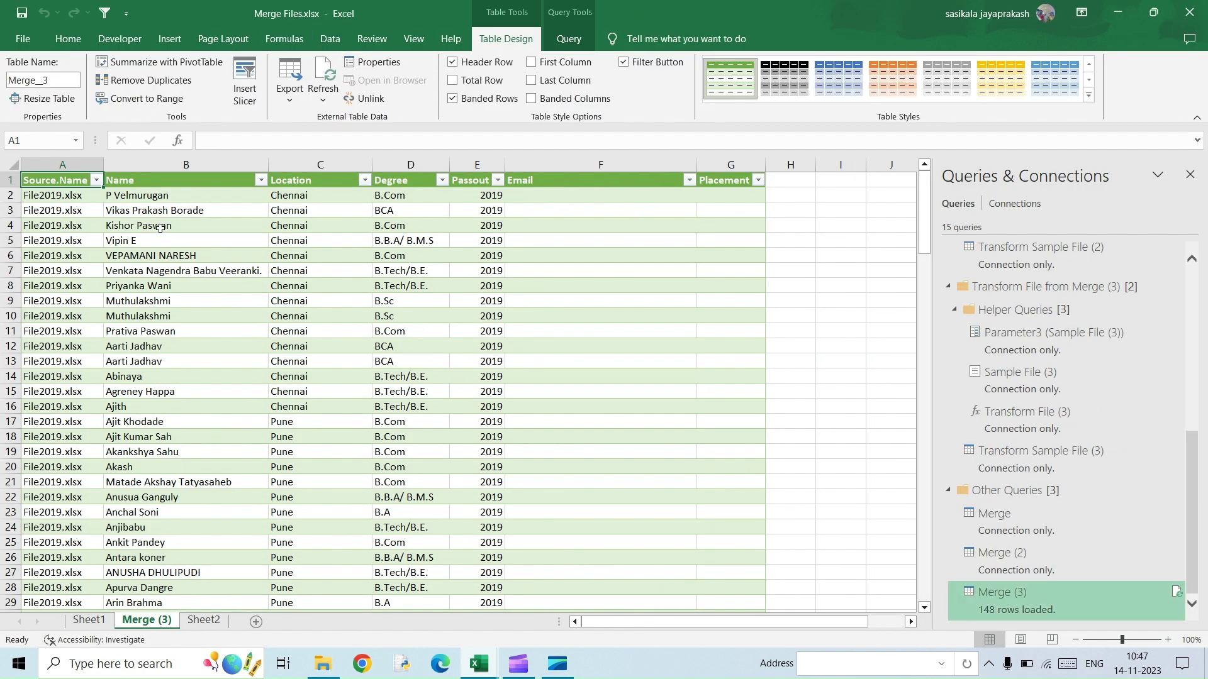
pyautogui.moveTo(485, 663)
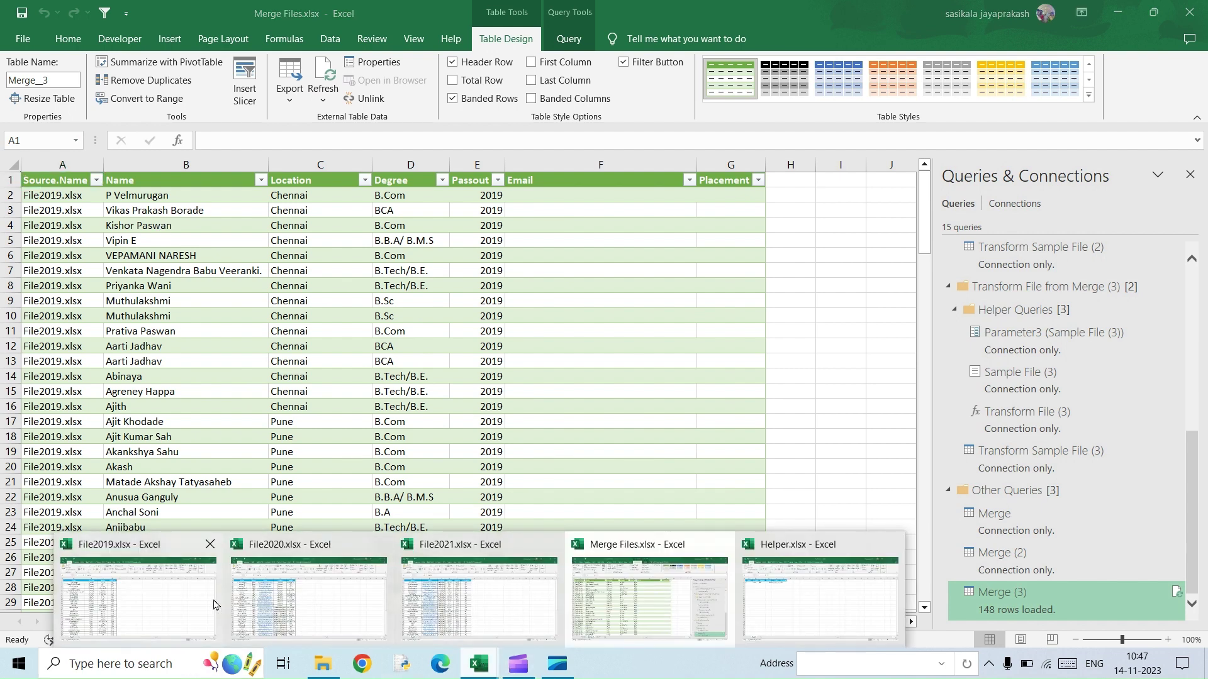
pyautogui.click(185, 608)
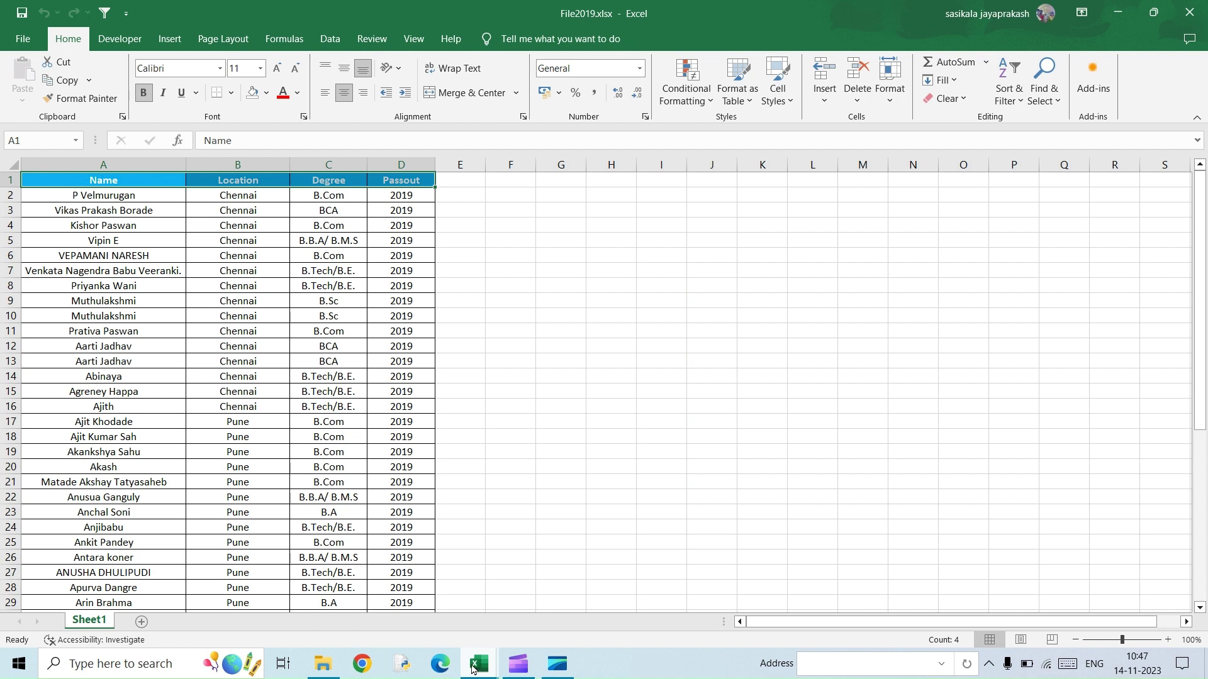
# Compare Merge Files.xlsx against File2019.xlsx, then bring File2020.xlsx to the front
pyautogui.moveTo(473, 667)
pyautogui.click(669, 608)
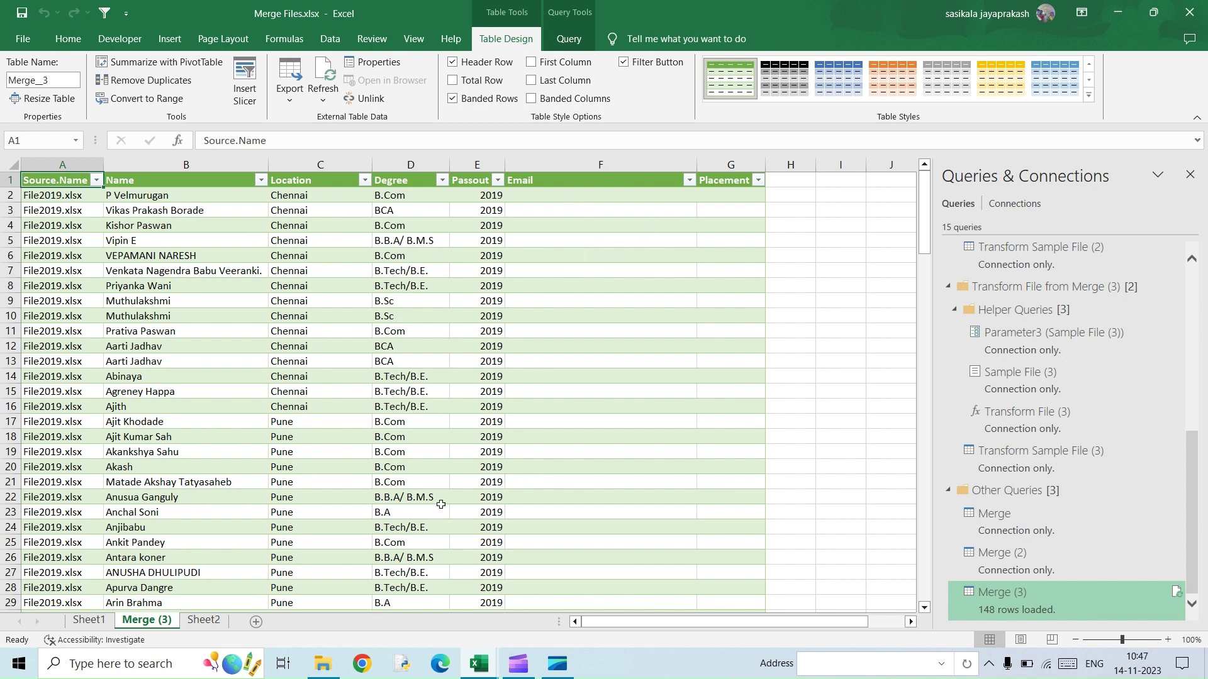
pyautogui.moveTo(482, 671)
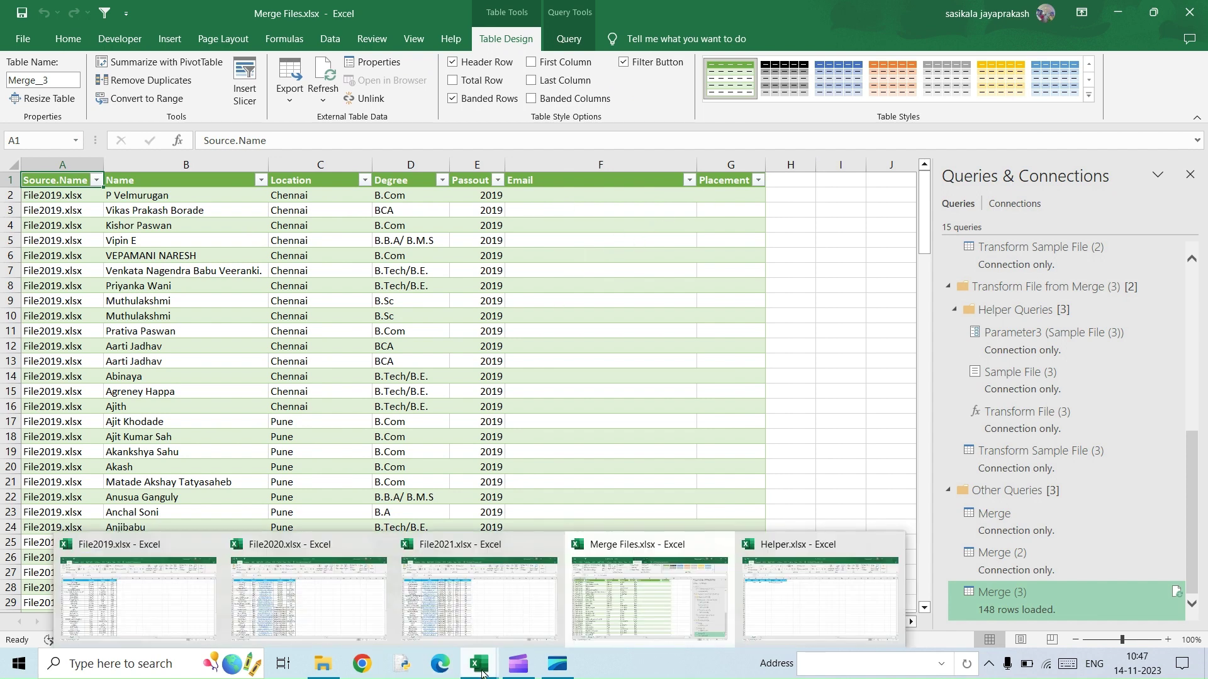
pyautogui.click(331, 630)
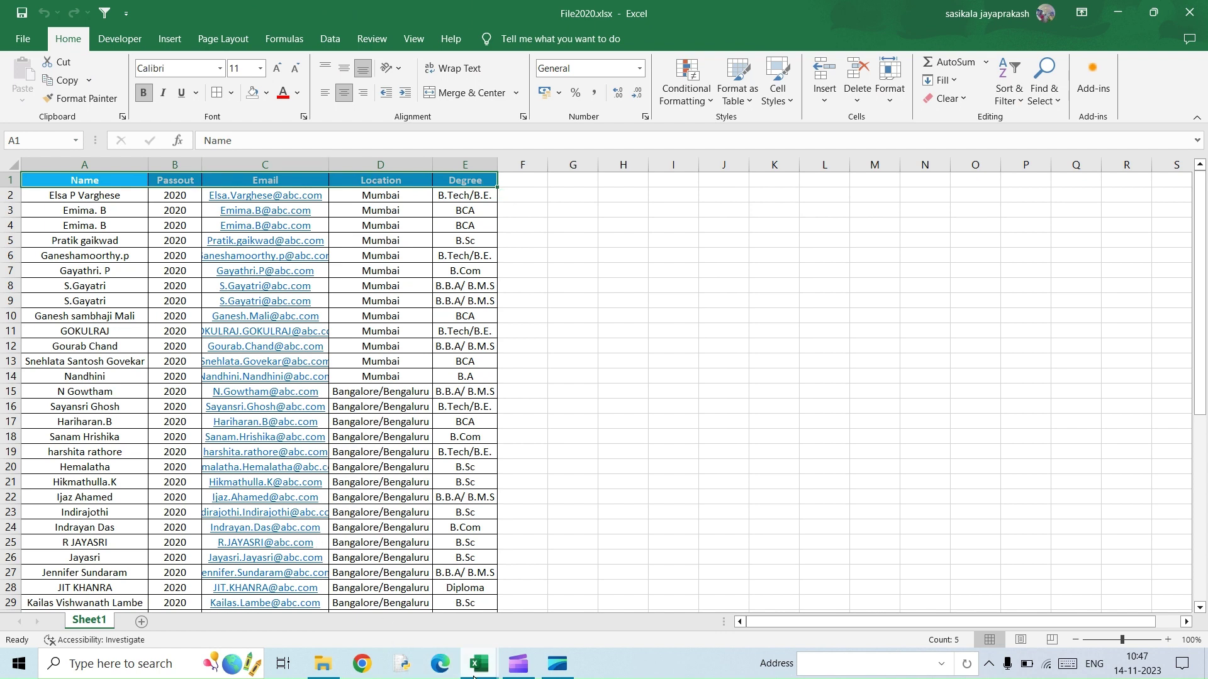
# Return to Merge Files.xlsx and scroll through the 148 student rows of the Merge (3) table
pyautogui.moveTo(476, 677)
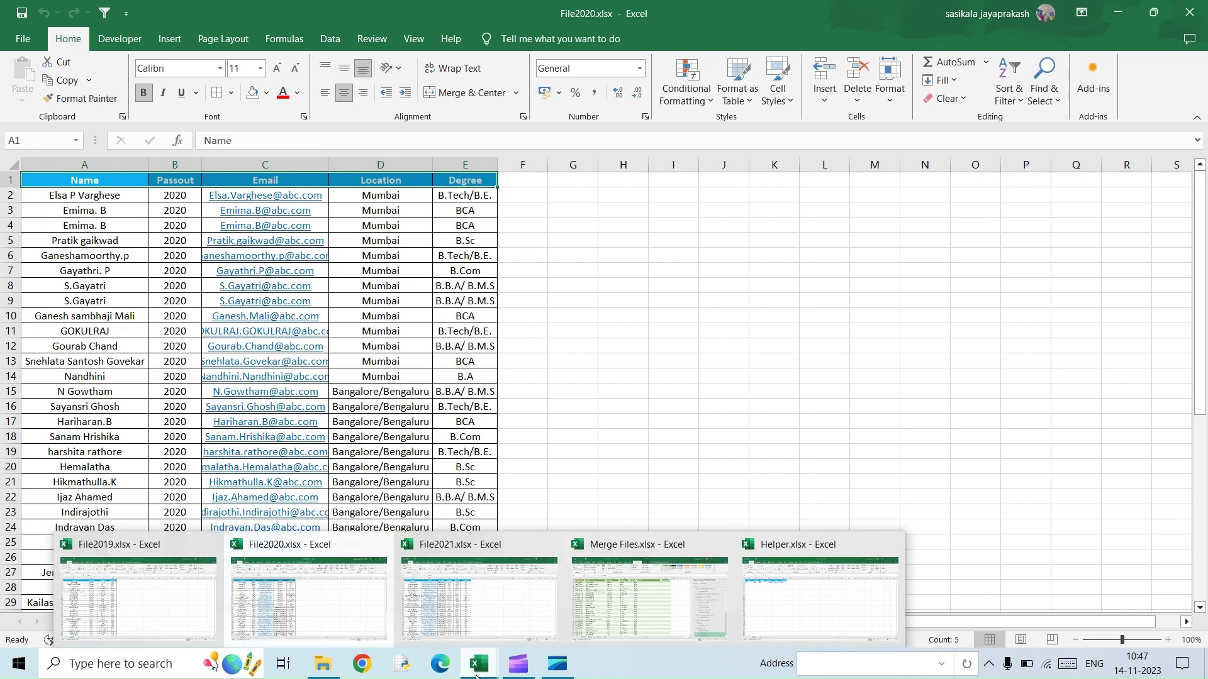
pyautogui.click(663, 623)
pyautogui.scroll(-11, 182, 494)
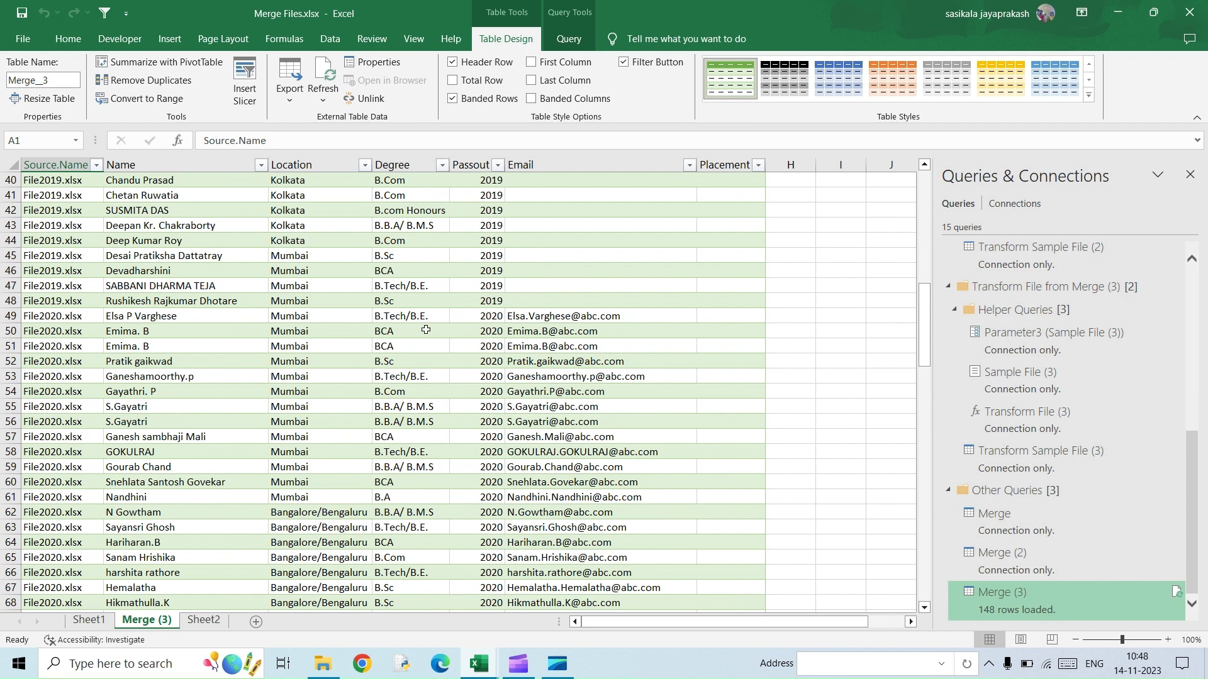
pyautogui.scroll(-12, 479, 518)
pyautogui.scroll(-2, 478, 517)
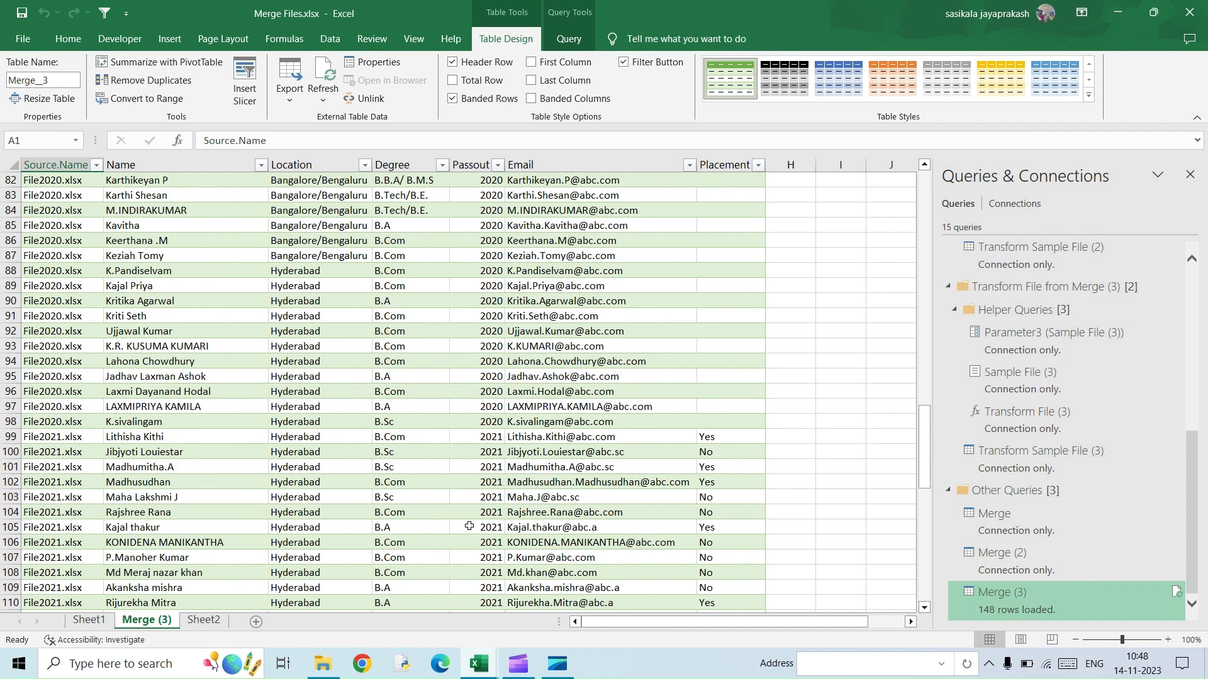
pyautogui.scroll(-2, 444, 524)
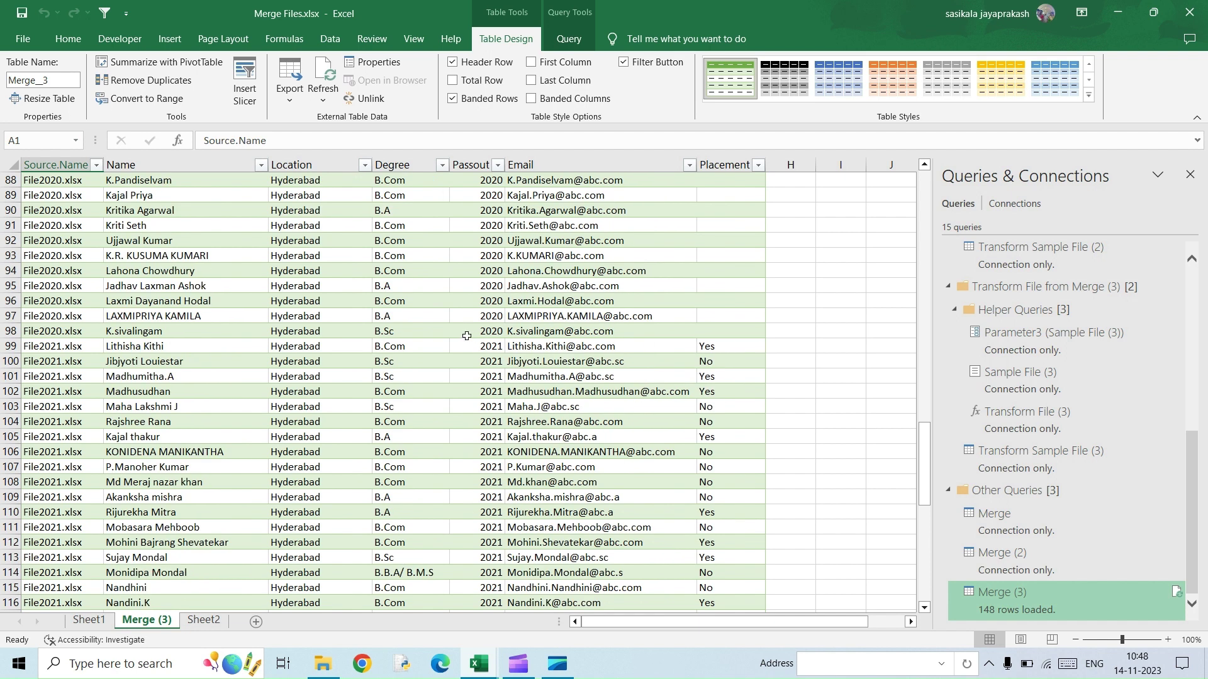
pyautogui.scroll(-3, 620, 510)
pyautogui.scroll(20, 620, 509)
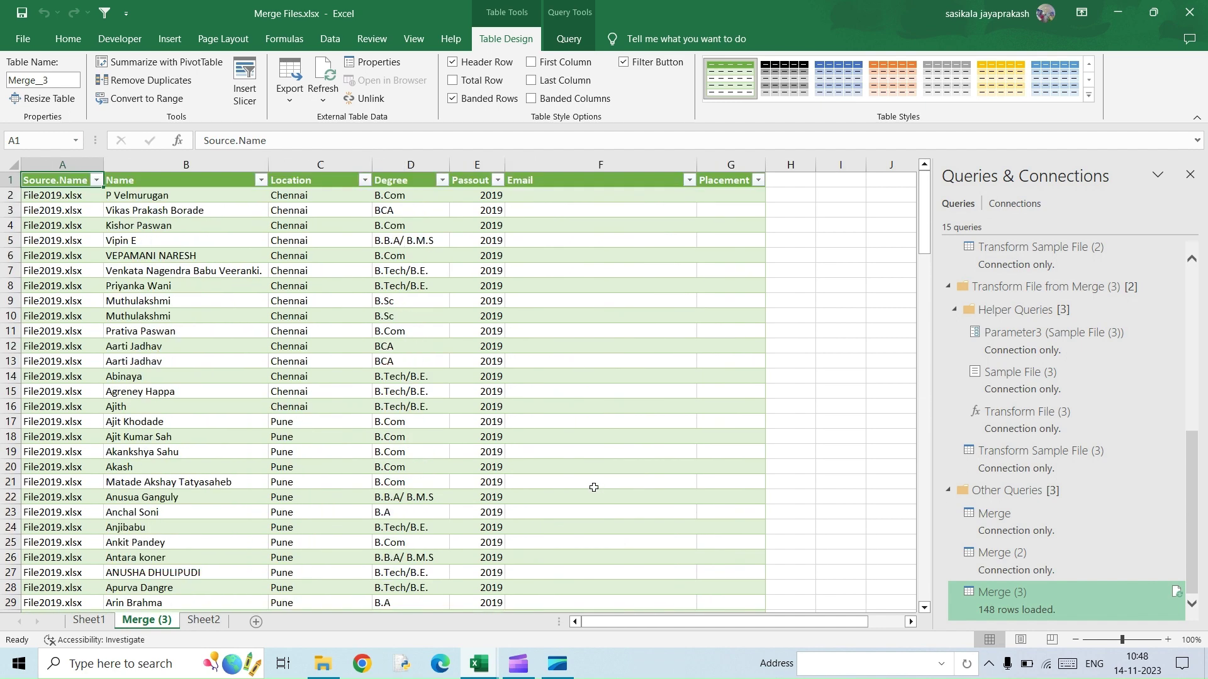
pyautogui.scroll(-20, 449, 480)
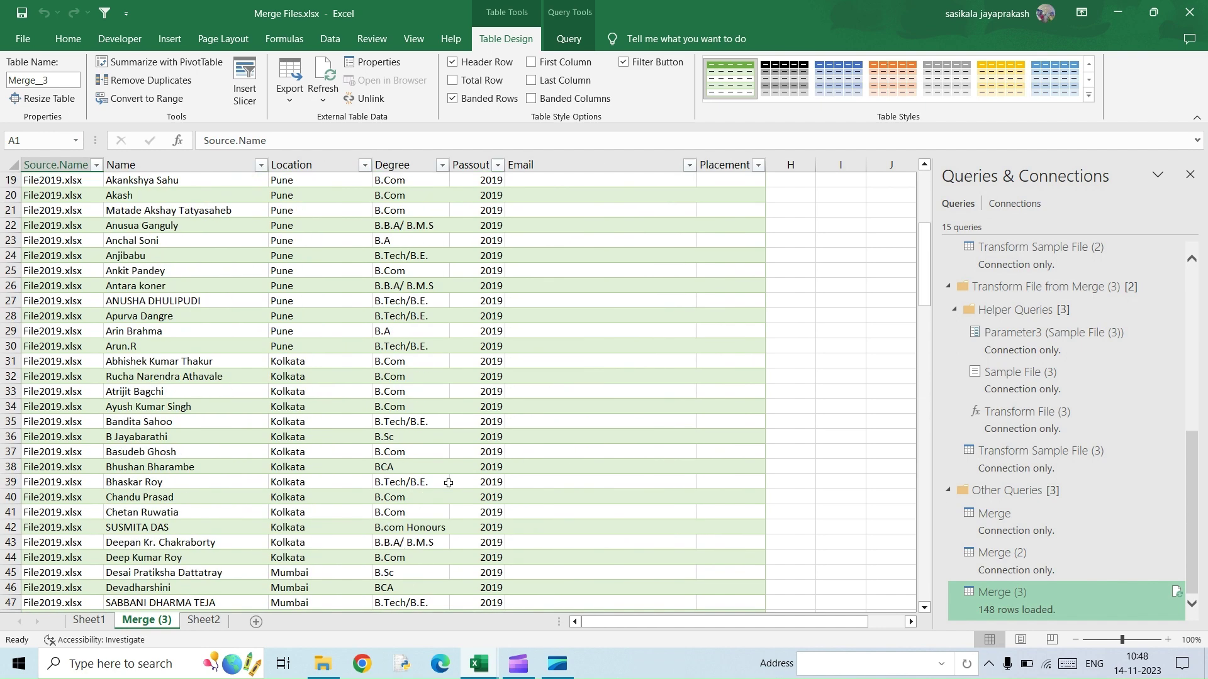
pyautogui.scroll(-5, 463, 483)
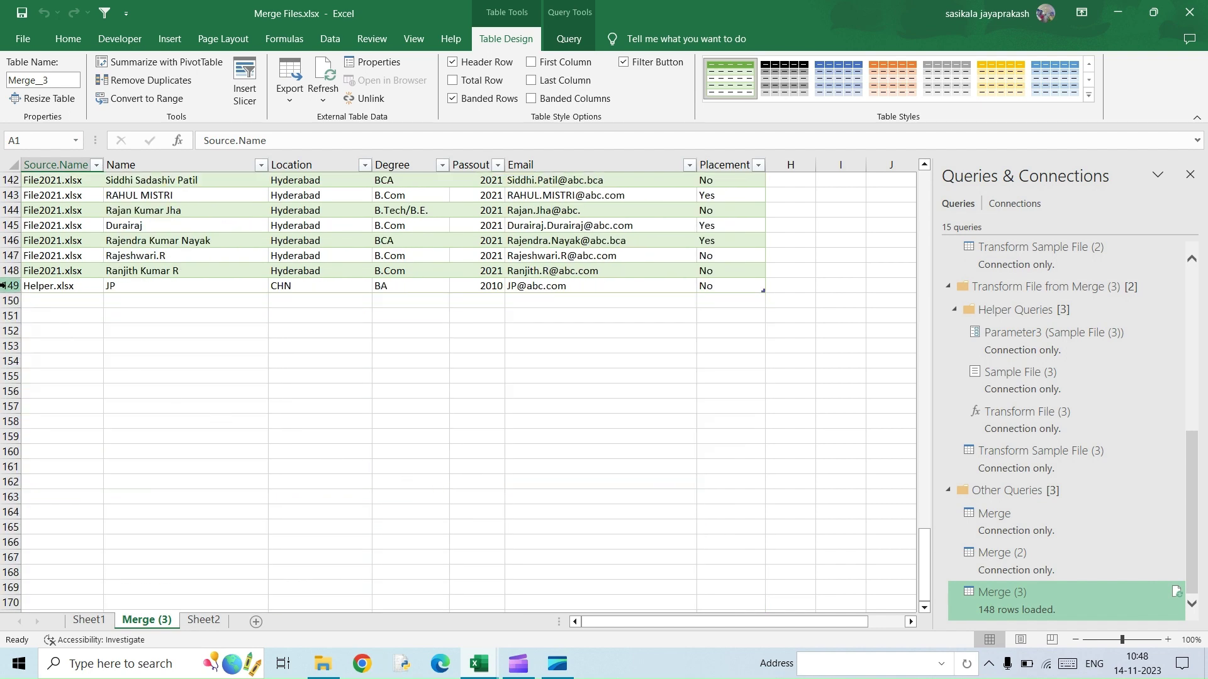
pyautogui.scroll(20, 318, 475)
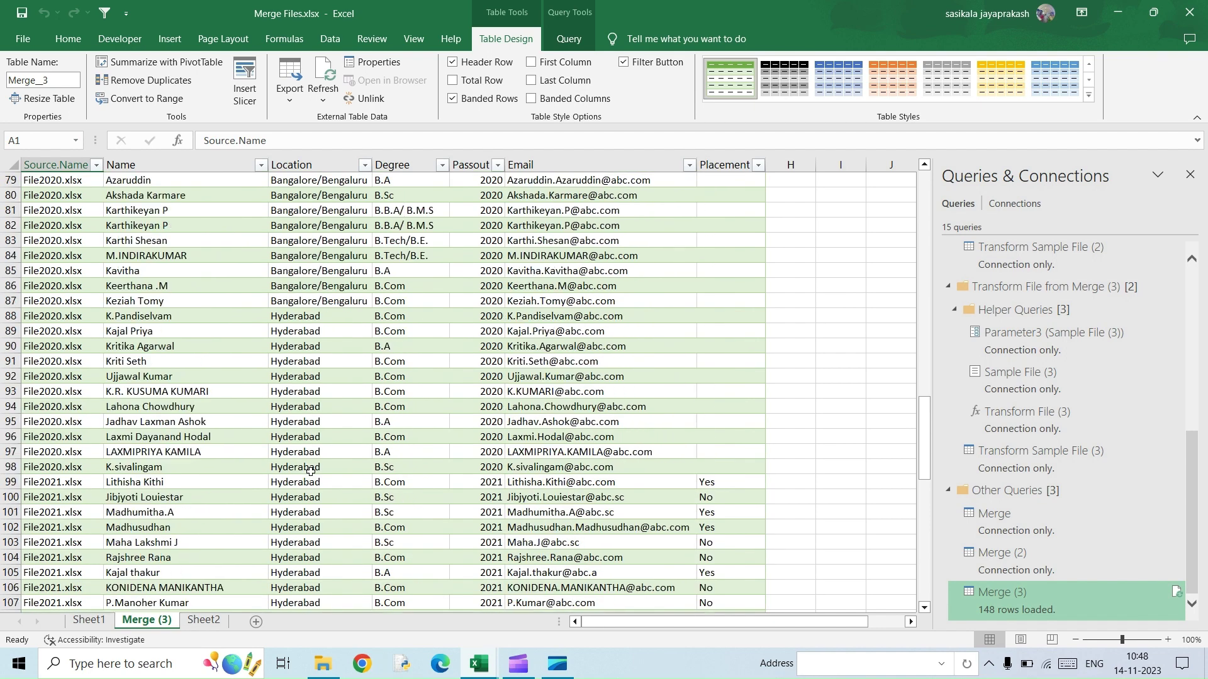
pyautogui.scroll(20, 308, 469)
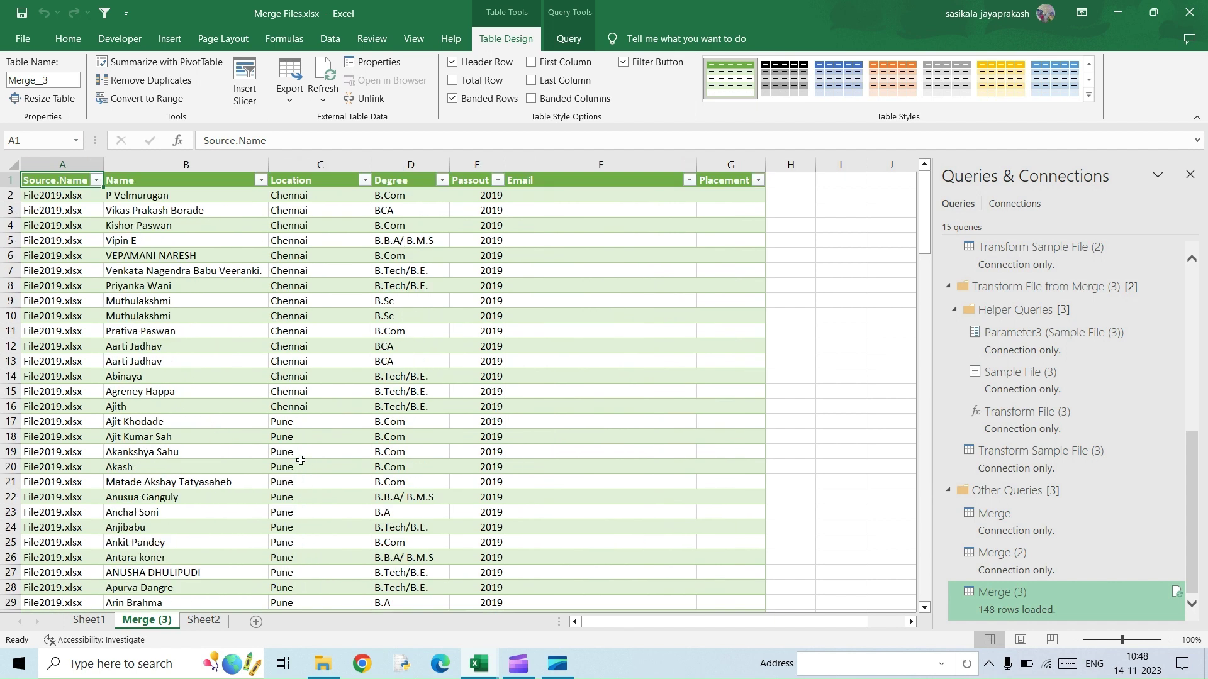
# In File2021.xlsx, enter the header Country in G1 and US in G2
pyautogui.moveTo(475, 674)
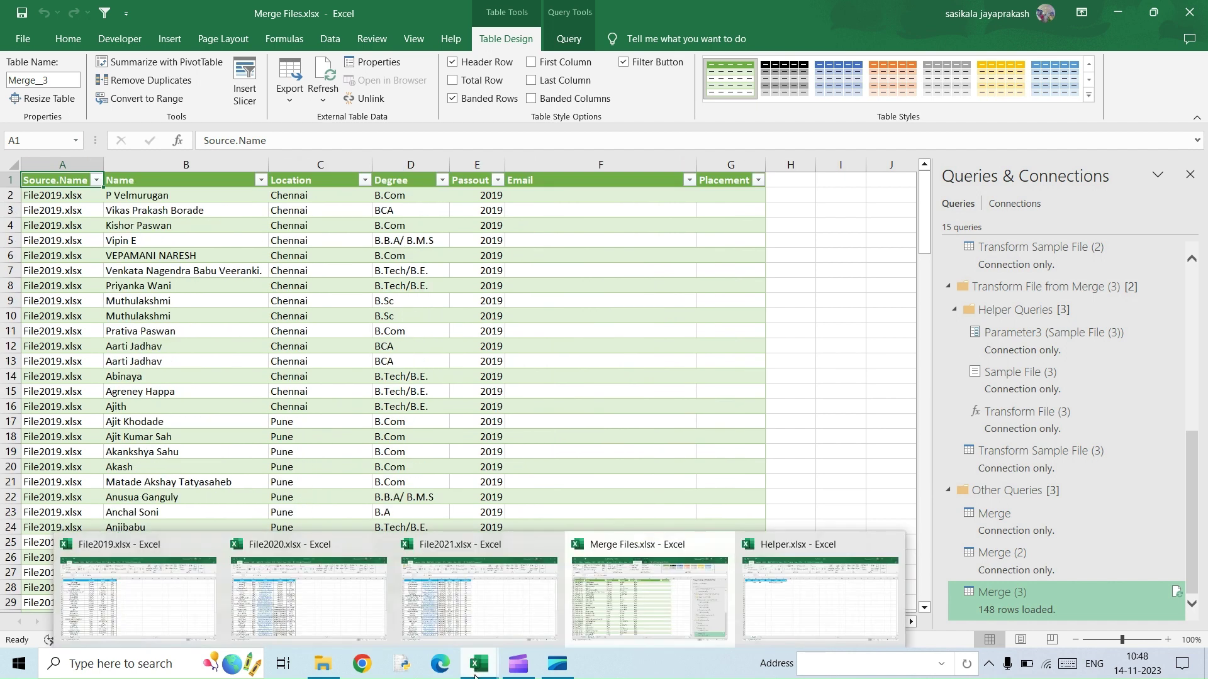
pyautogui.click(497, 620)
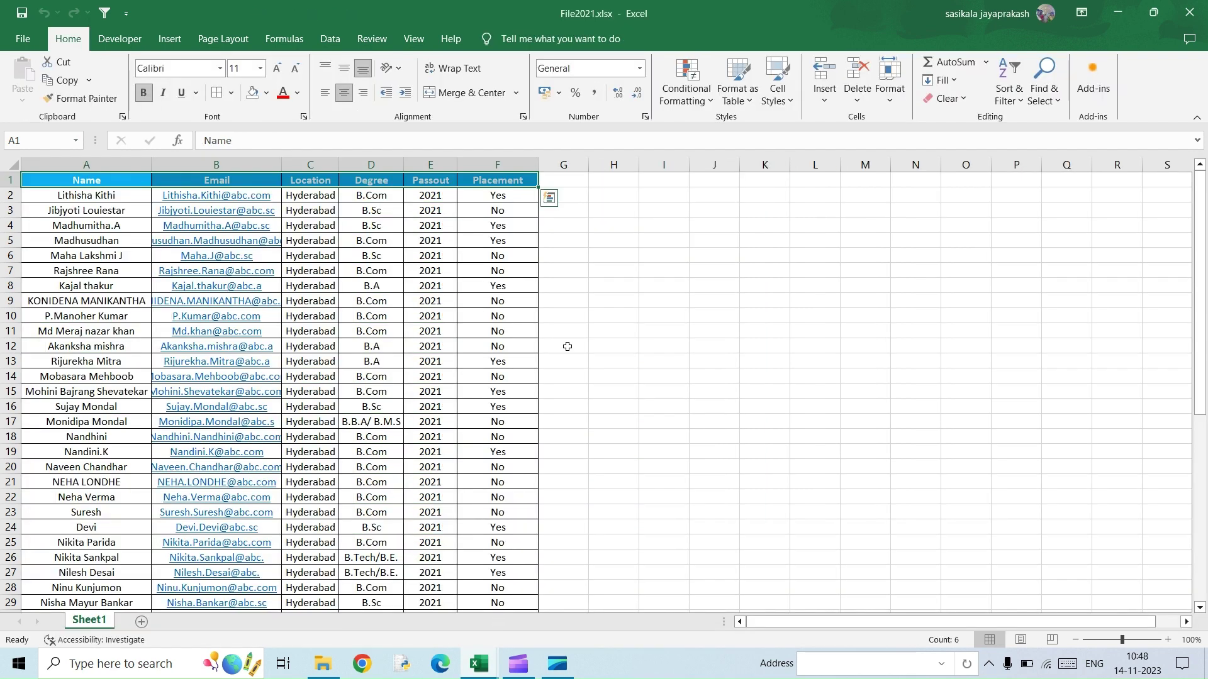
pyautogui.click(563, 182)
pyautogui.write('C')
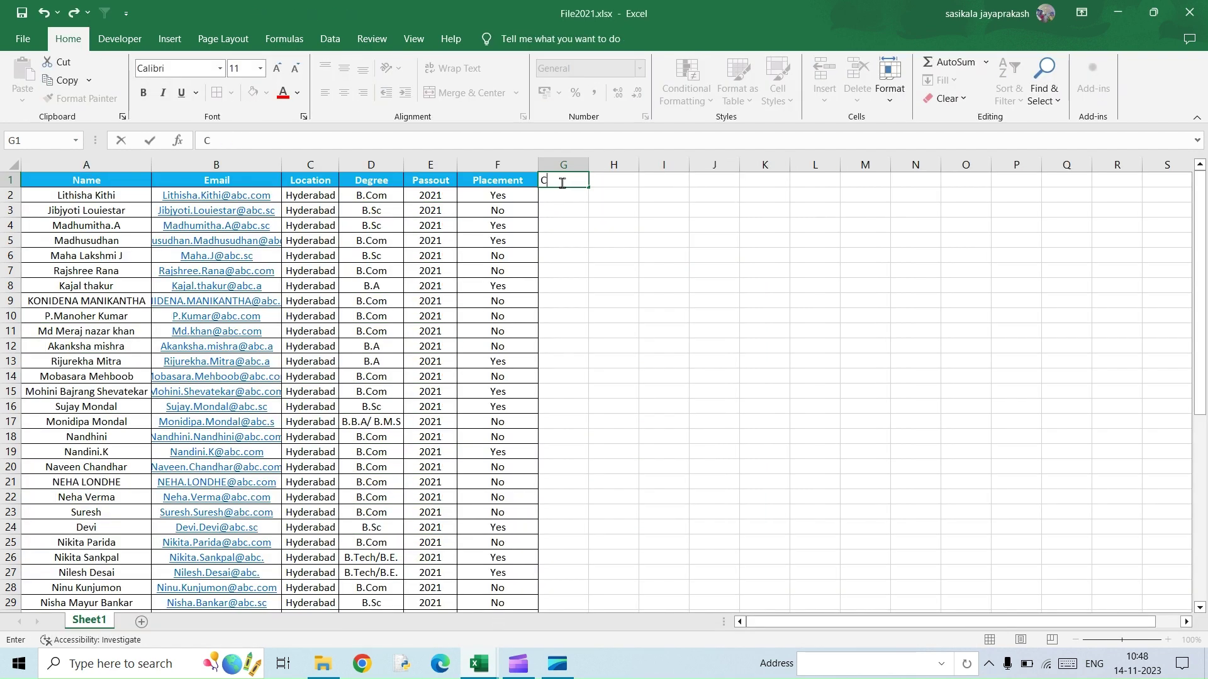
pyautogui.write('ountry')
pyautogui.press('Return')
pyautogui.write('US')
pyautogui.press('Return')
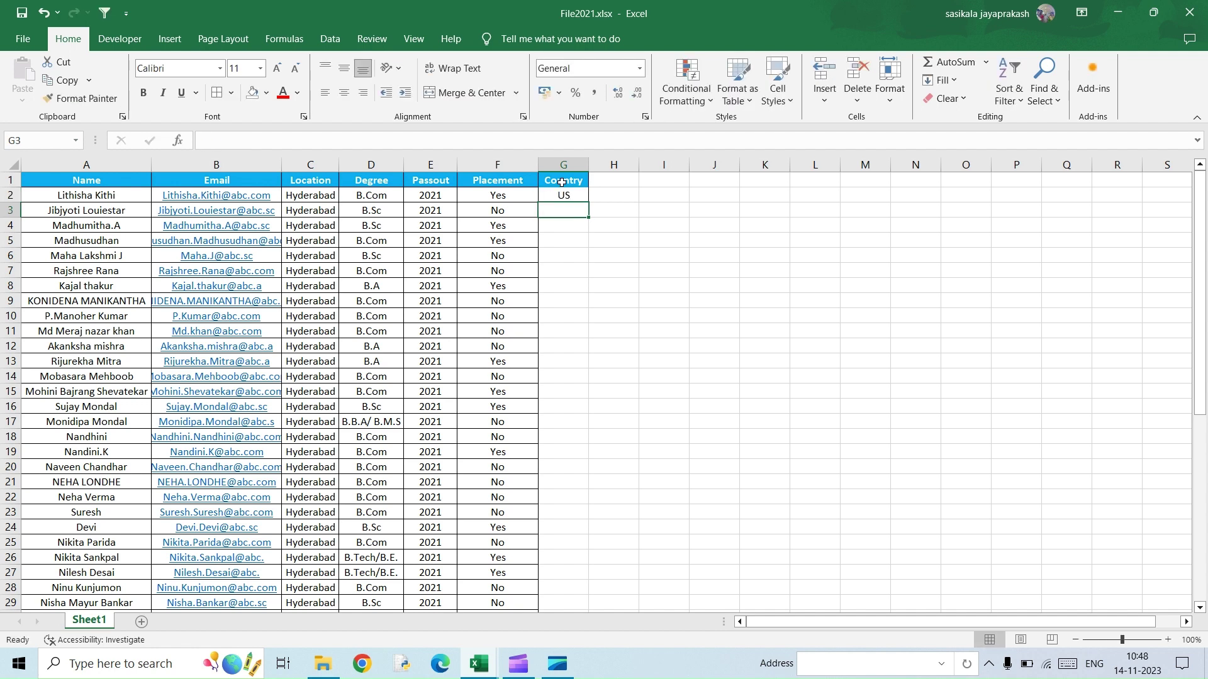
# Fill US down the whole Country column and save File2021.xlsx
pyautogui.click(526, 195)
pyautogui.click(570, 198)
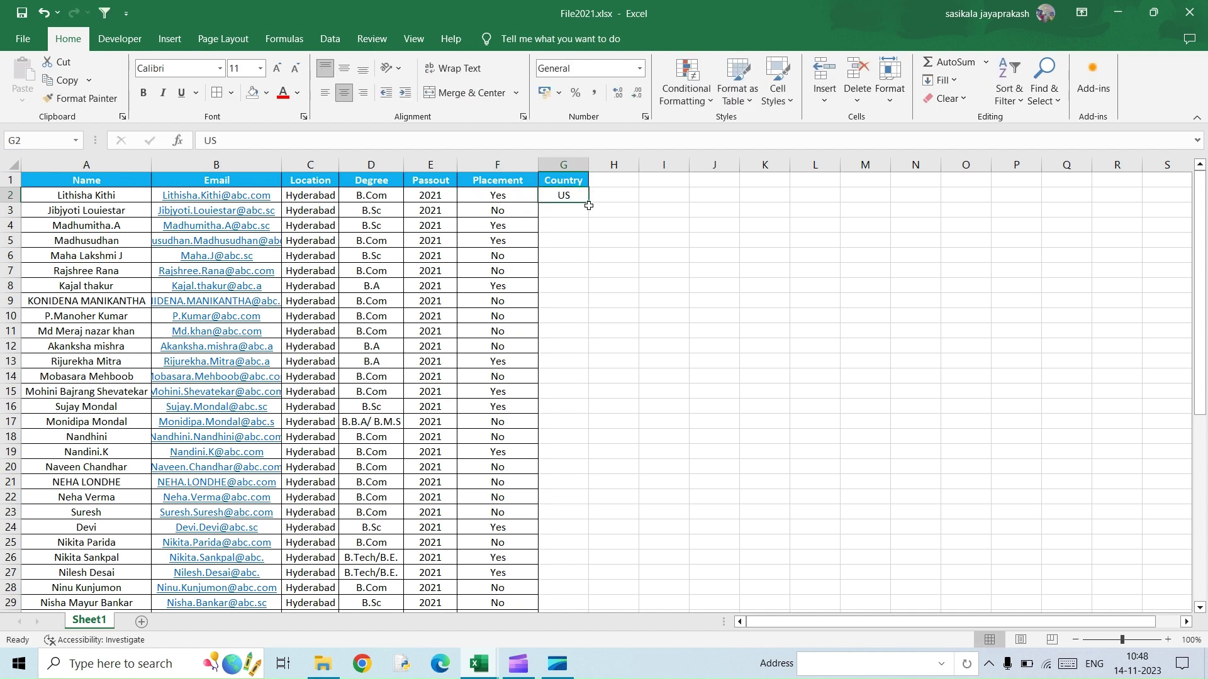
pyautogui.doubleClick(589, 203)
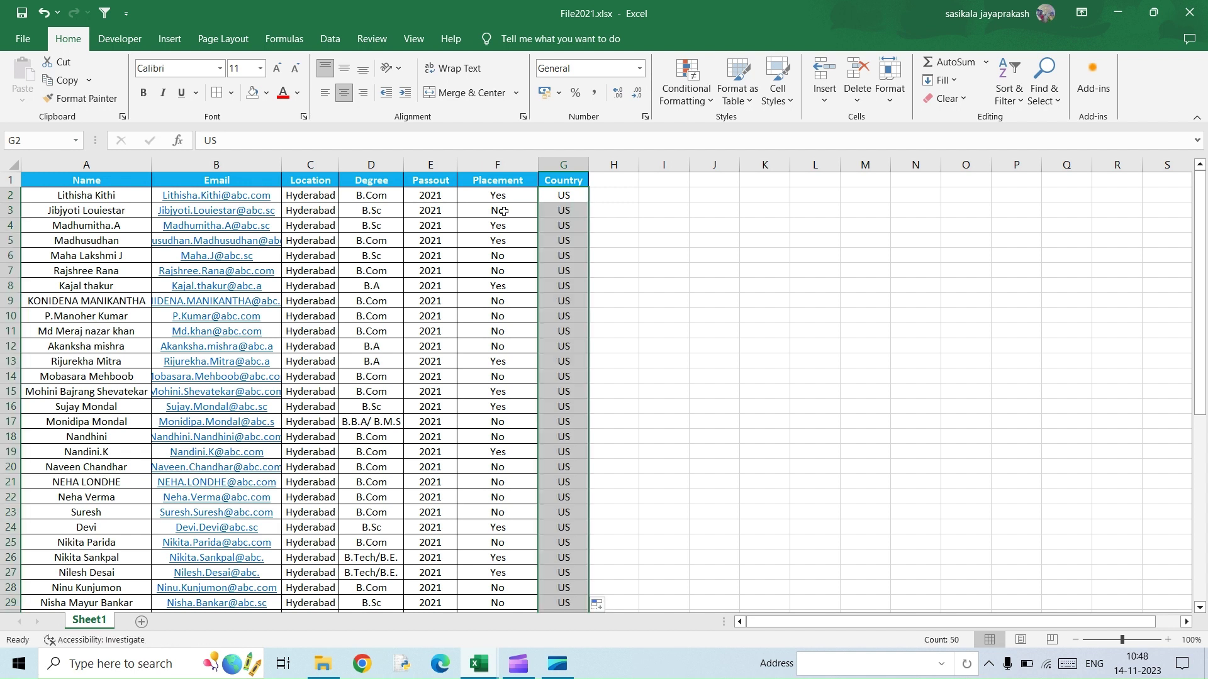
pyautogui.click(21, 12)
# In Helper.xlsx, enter the header Country in G1 and US in G2
pyautogui.moveTo(490, 670)
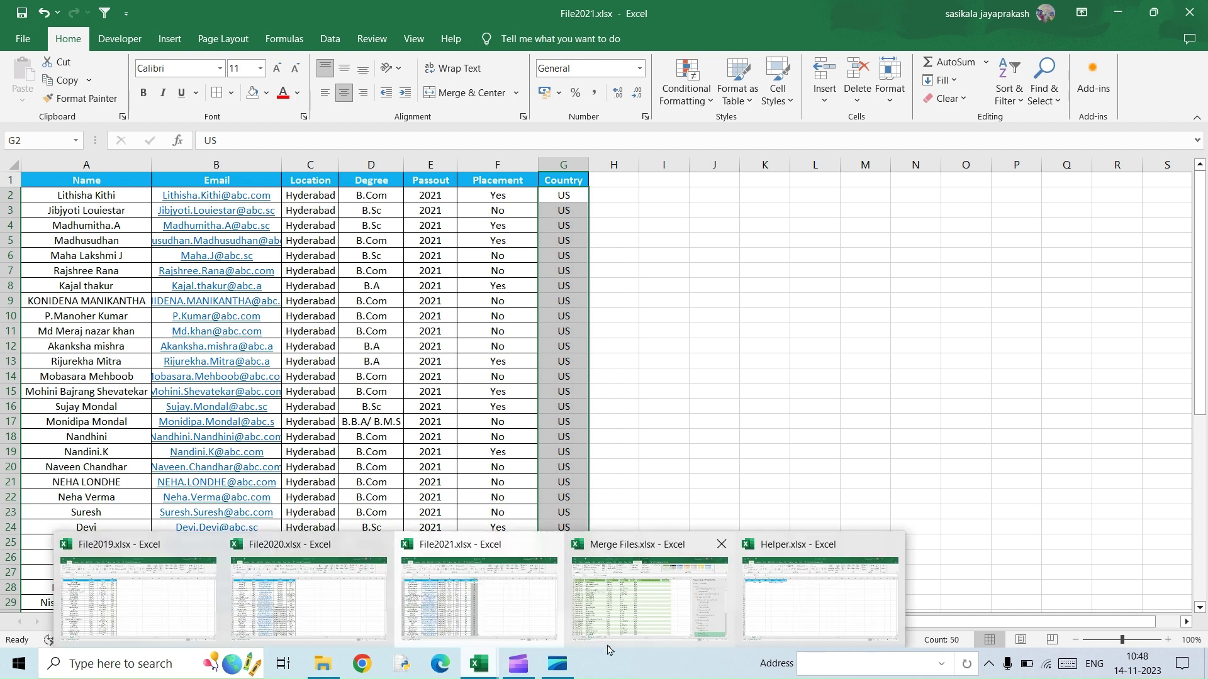
pyautogui.click(783, 613)
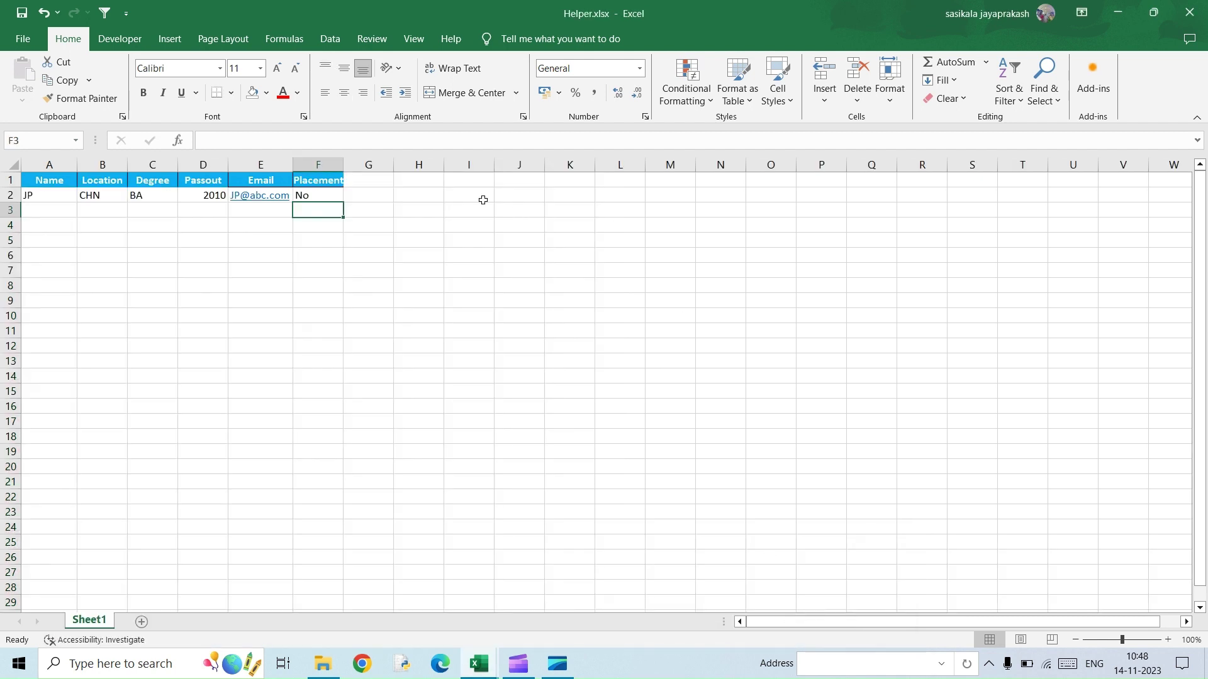
pyautogui.click(376, 181)
pyautogui.write('Country')
pyautogui.press('Return')
pyautogui.write('US')
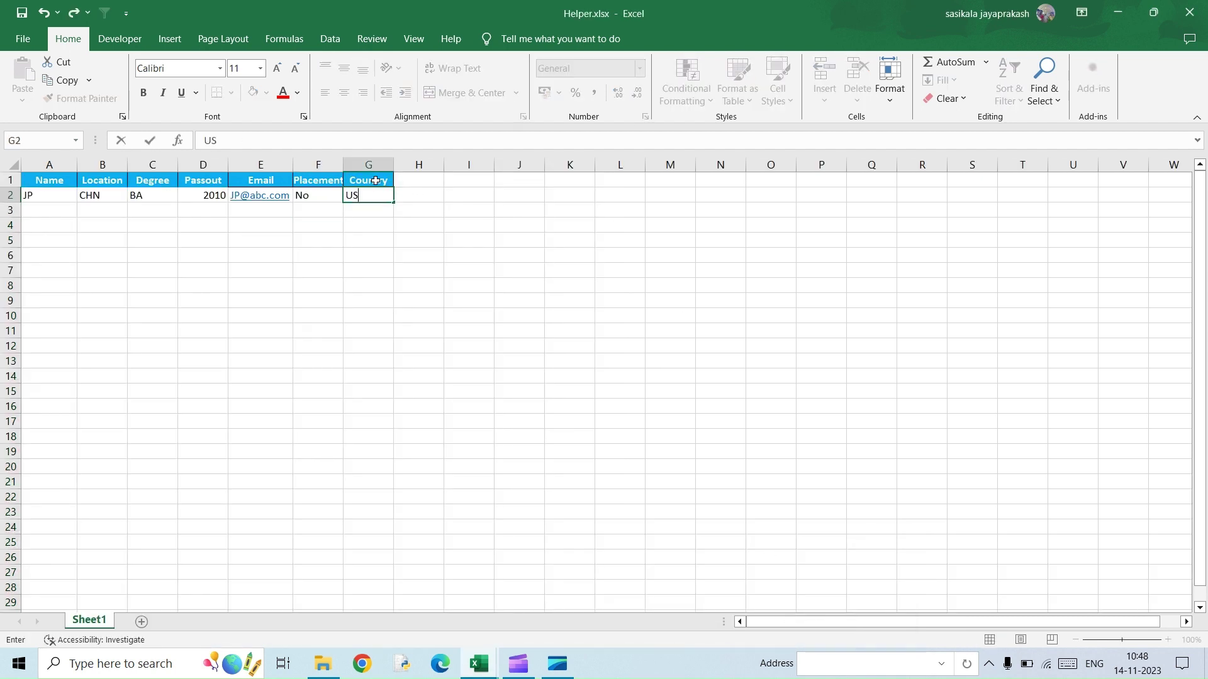
pyautogui.press('Return')
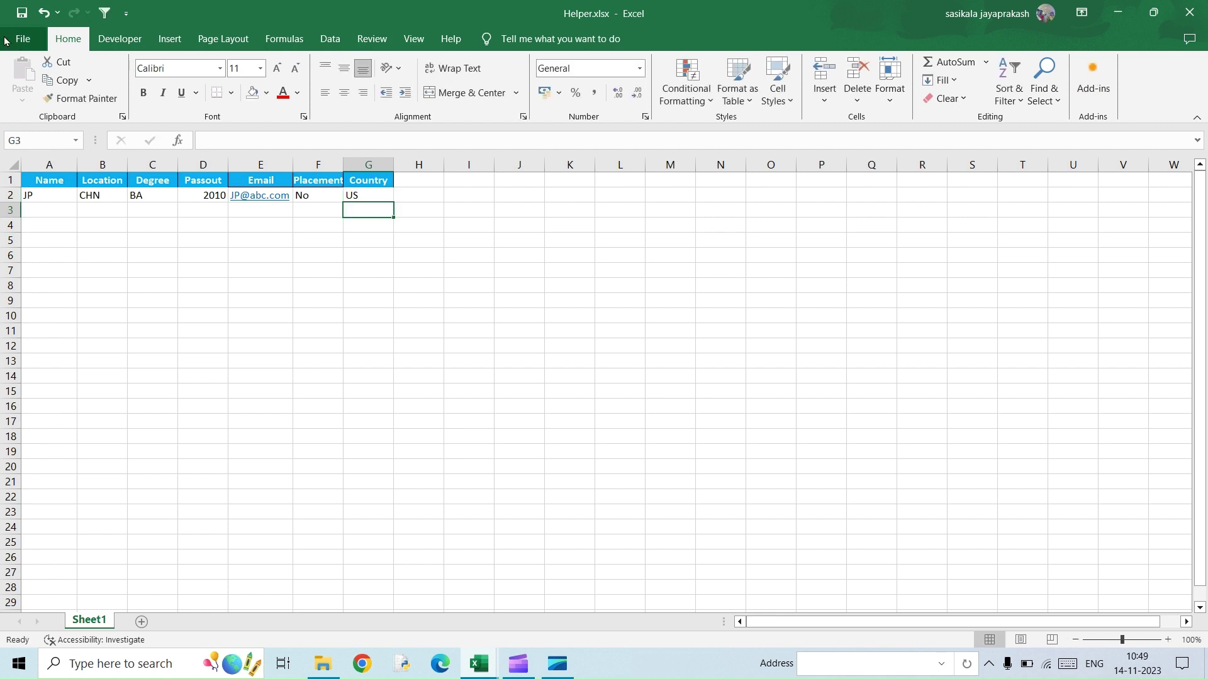
# Save Helper.xlsx and return to Merge Files.xlsx
pyautogui.click(22, 12)
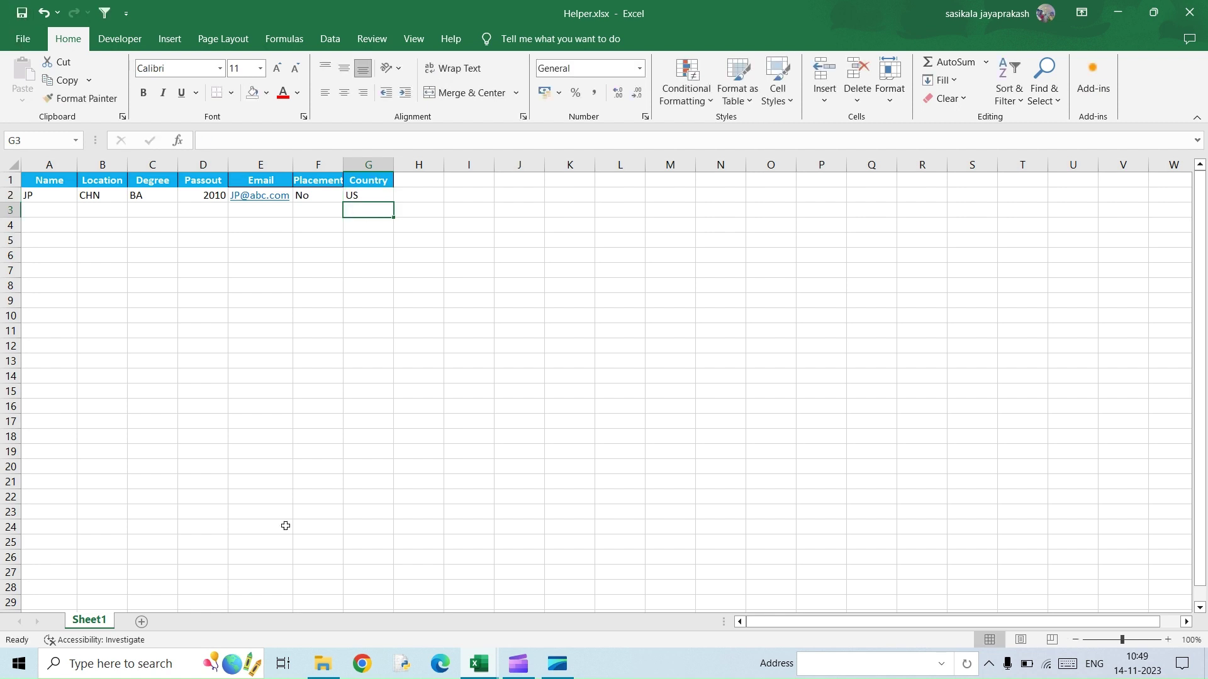
pyautogui.moveTo(476, 670)
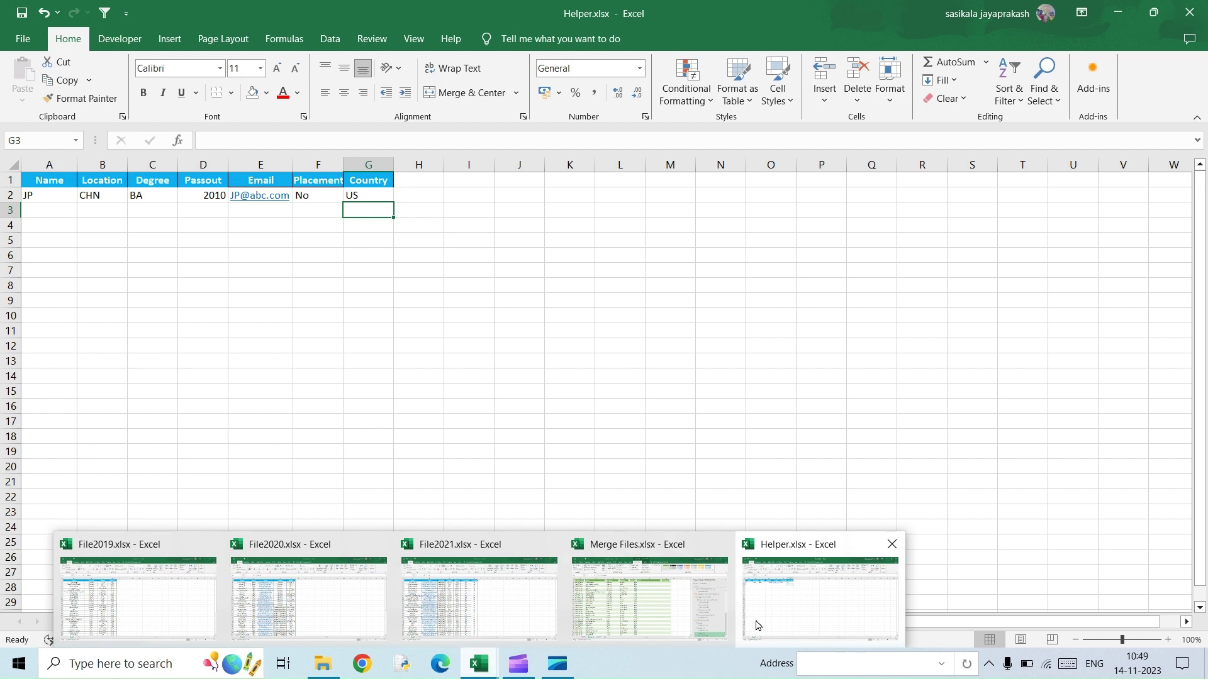
pyautogui.click(670, 625)
# Refresh the Merge (3) table and check the new Country column showing US on the 2021 rows
pyautogui.click(295, 436)
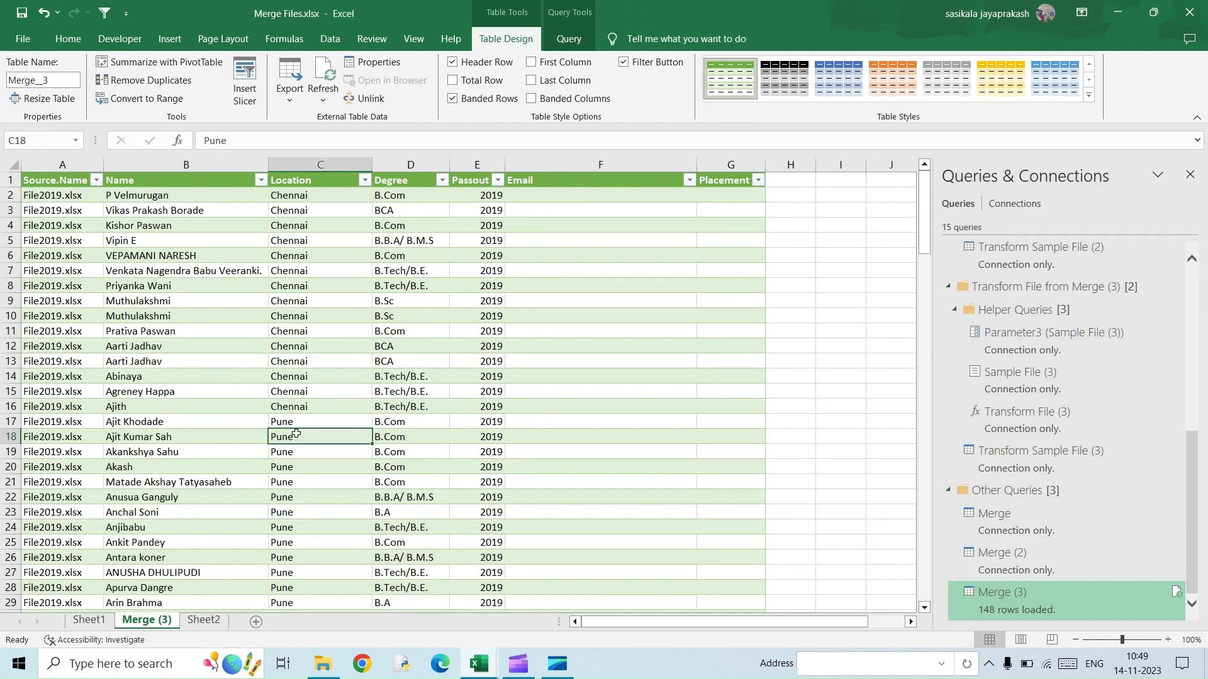
pyautogui.rightClick(295, 435)
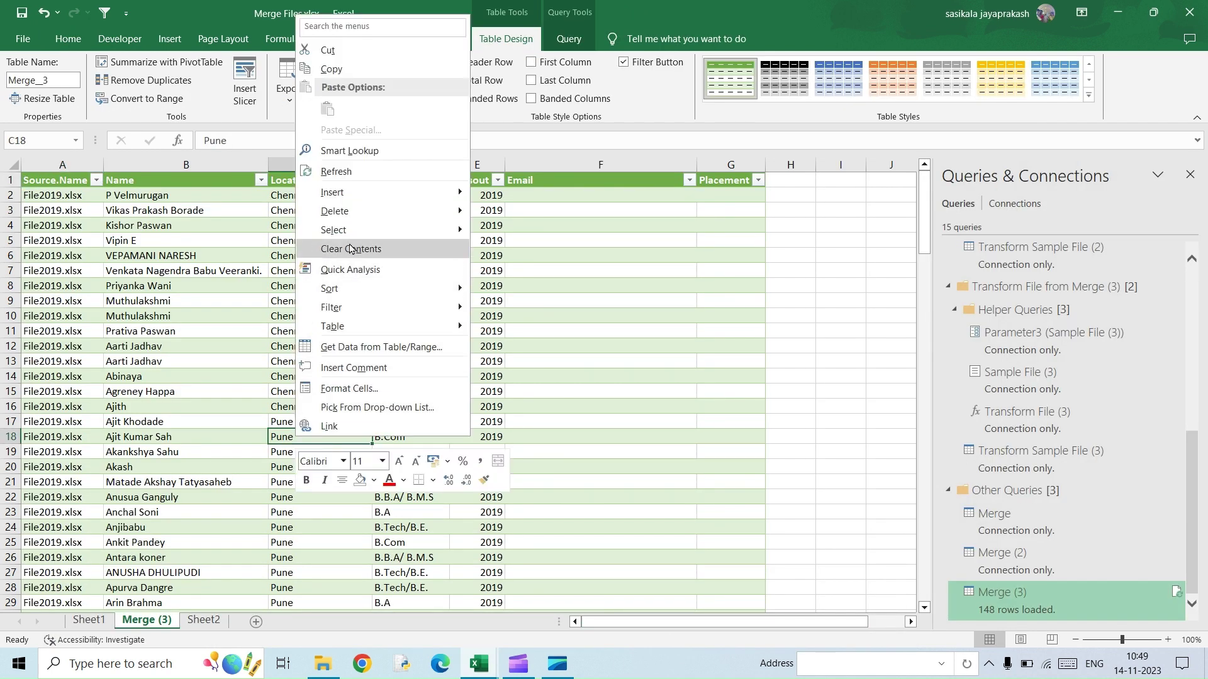
pyautogui.click(332, 173)
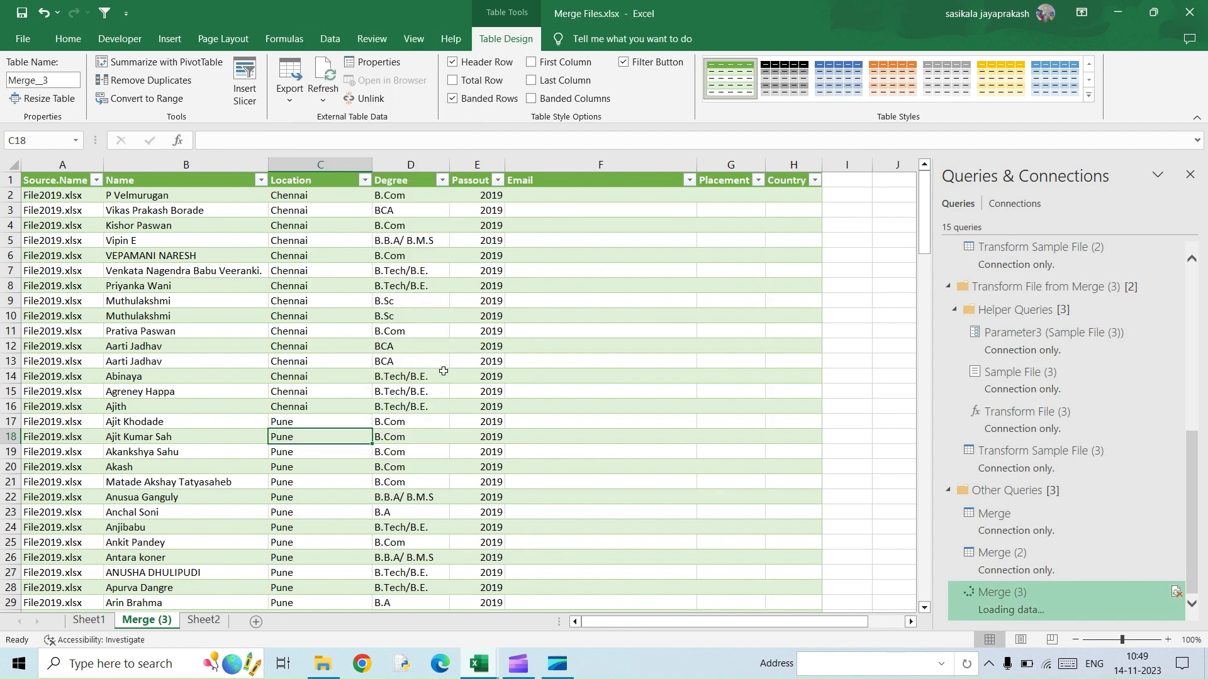
pyautogui.scroll(-6, 784, 358)
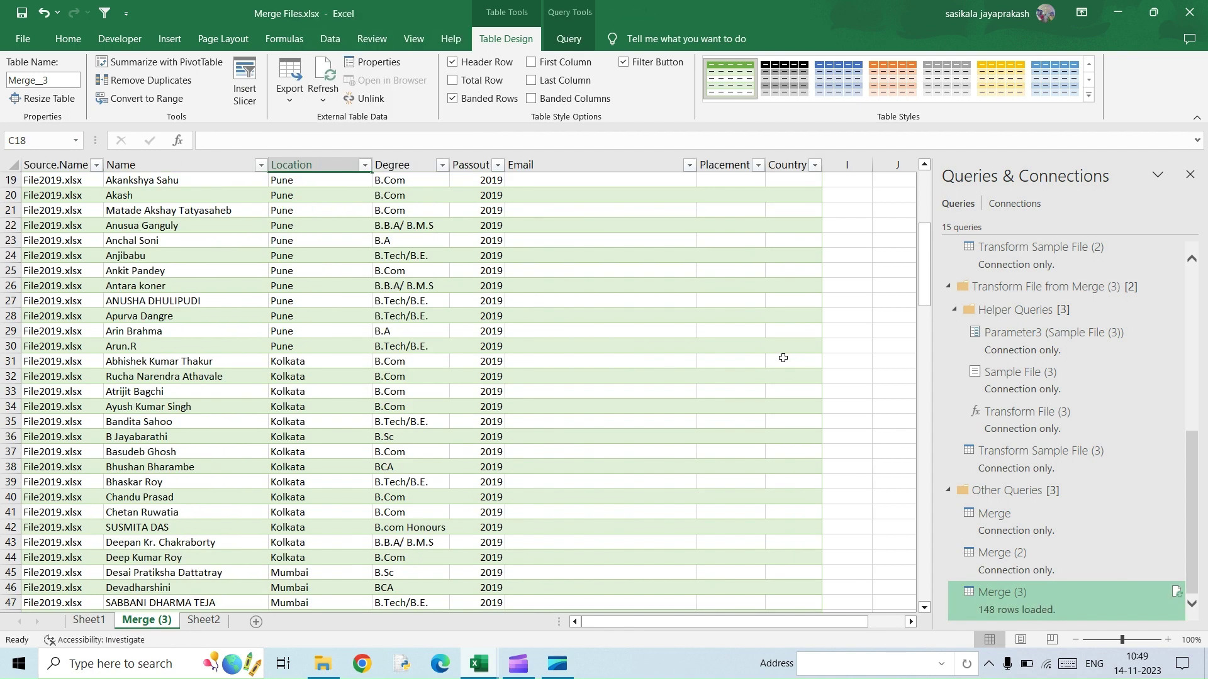
pyautogui.scroll(-20, 783, 358)
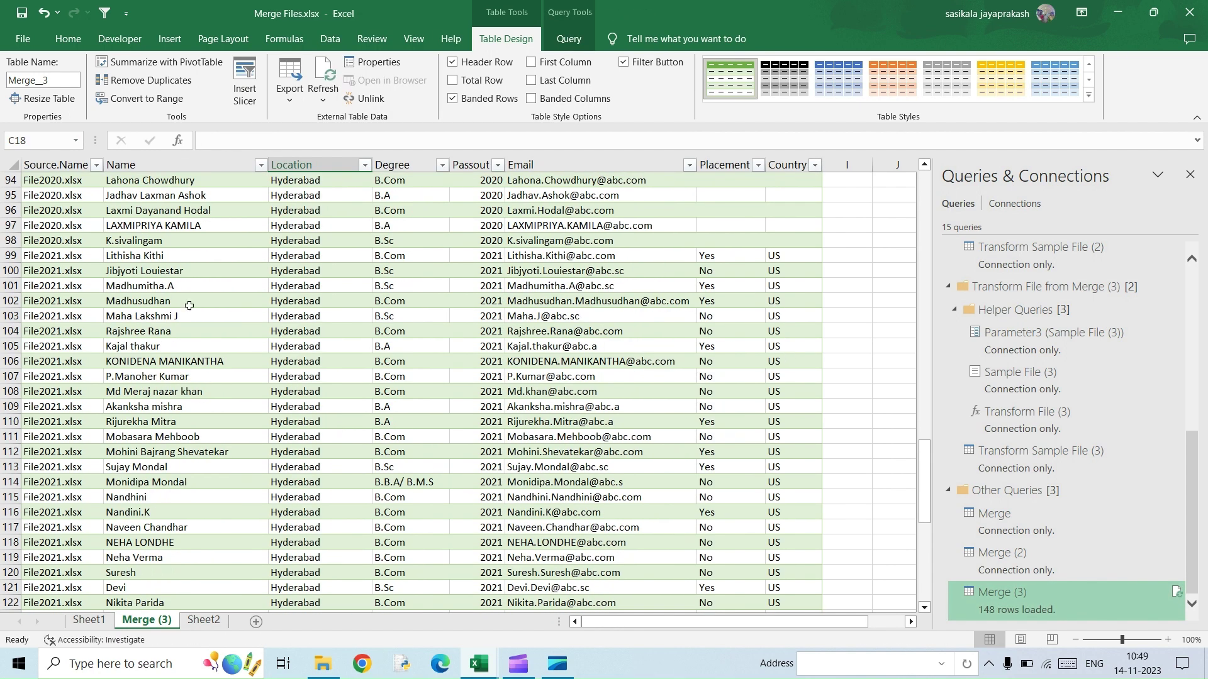
pyautogui.click(19, 254)
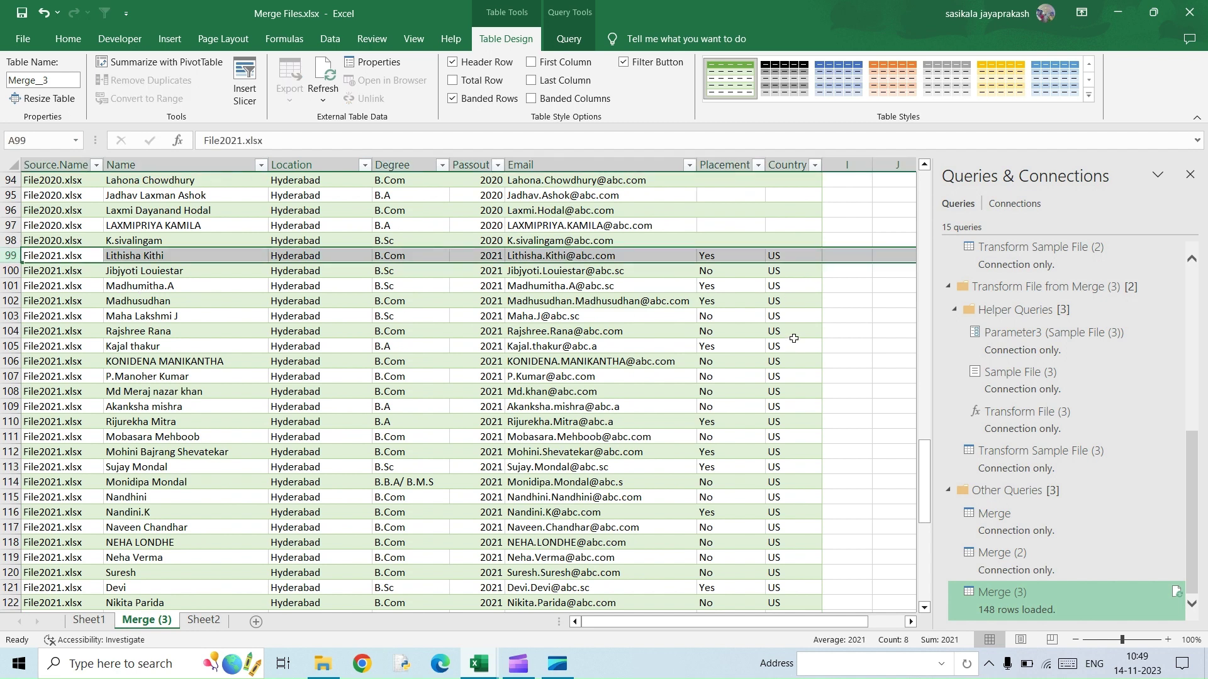
pyautogui.scroll(-3, 794, 342)
pyautogui.scroll(-11, 794, 342)
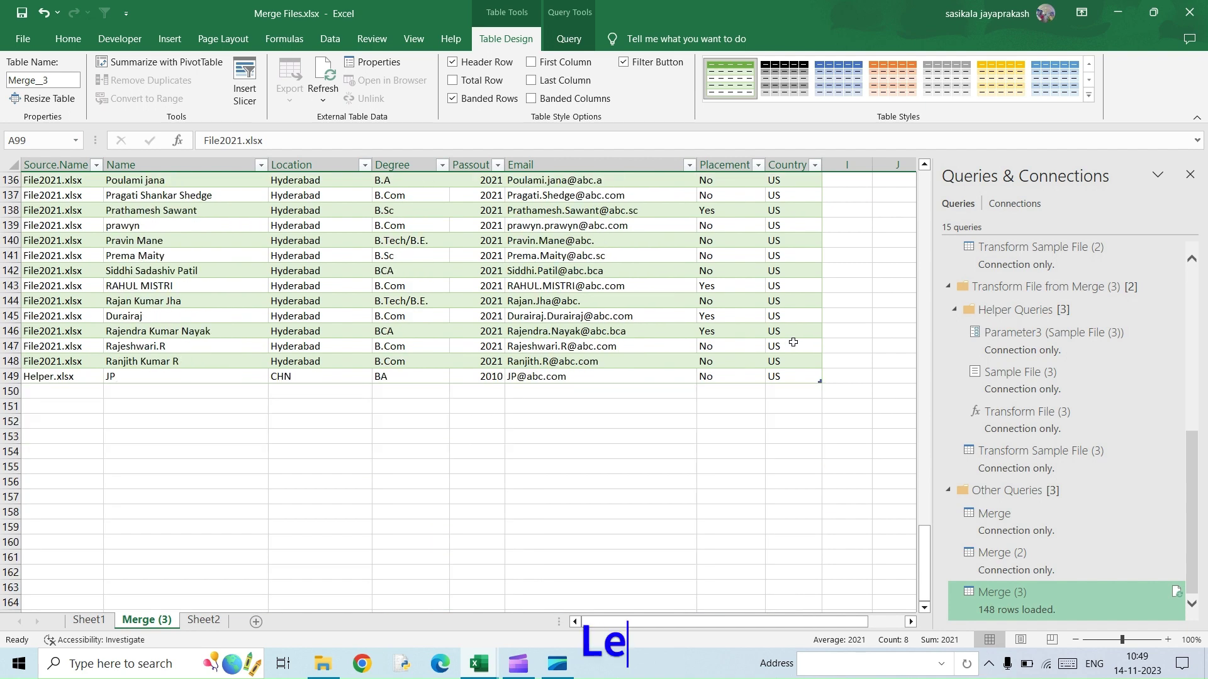
pyautogui.scroll(7, 793, 341)
pyautogui.scroll(20, 792, 339)
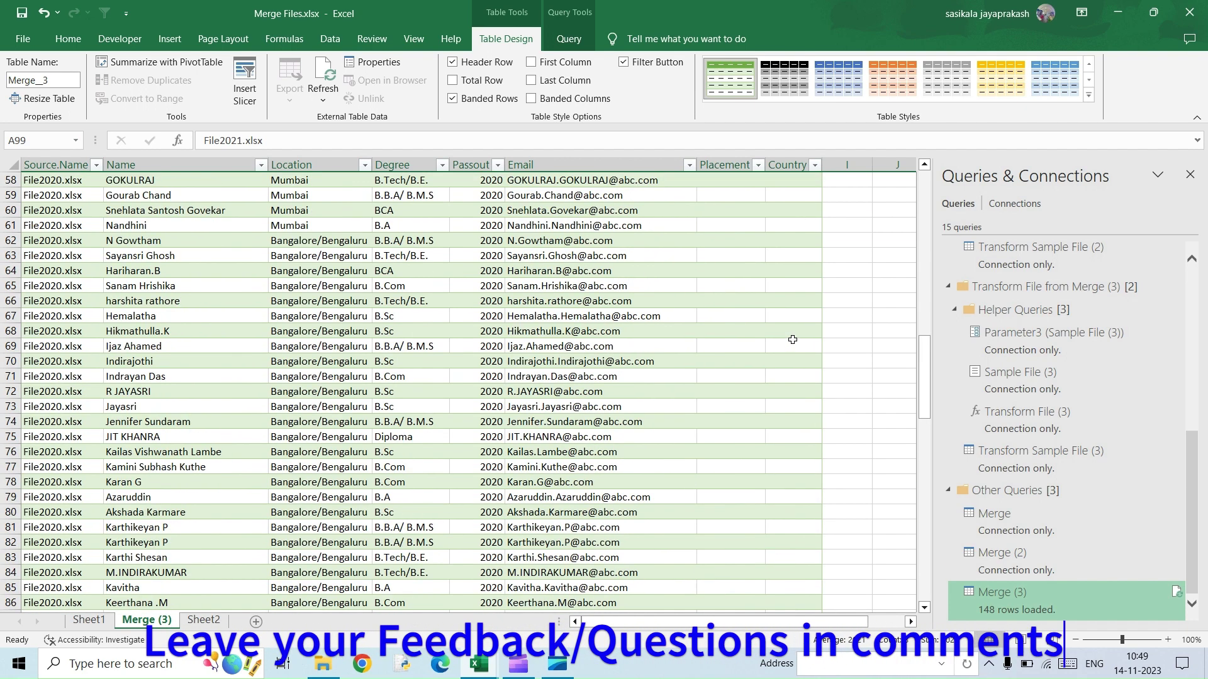
pyautogui.scroll(6, 793, 335)
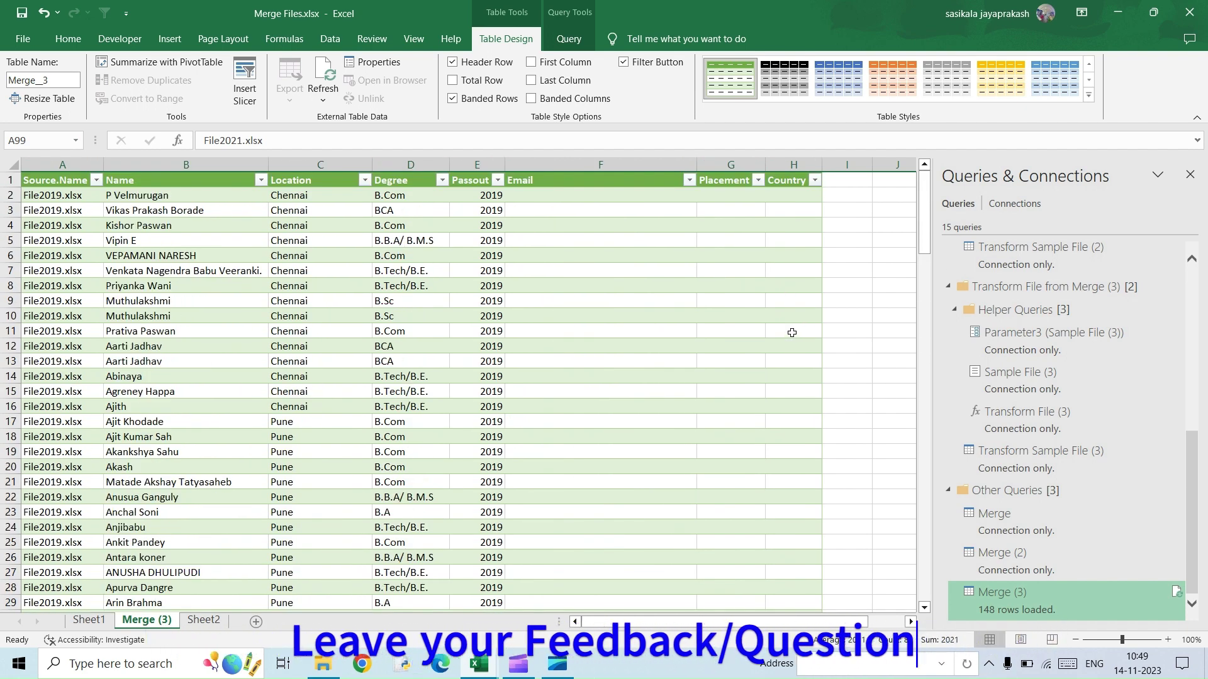